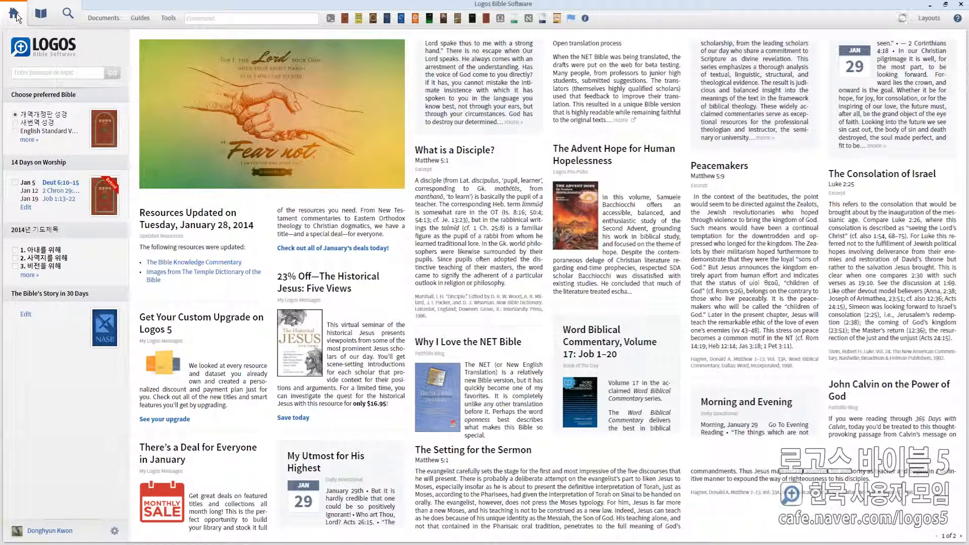
Hide and show the home page to switch between it and the empty workspace
{"action": "left_click", "coordinate": [17, 15]}
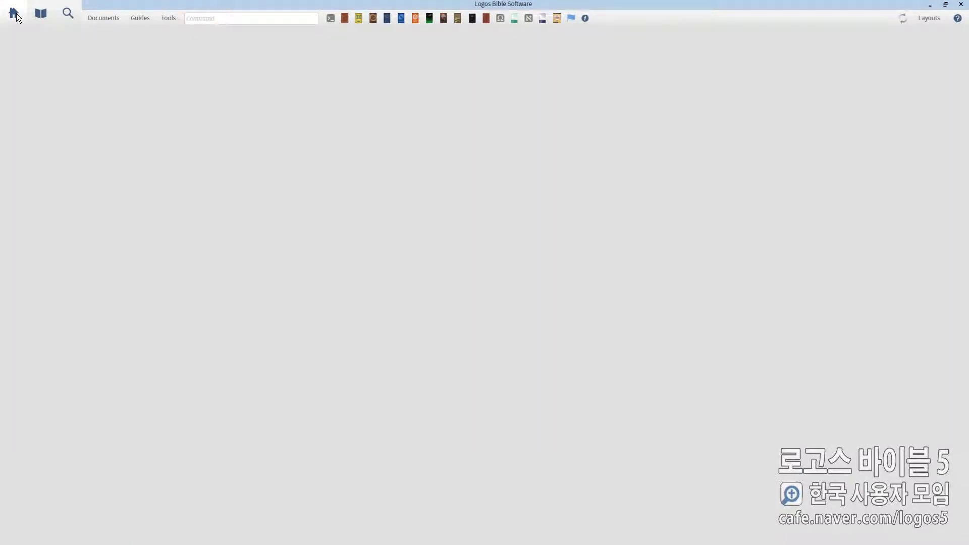
{"action": "left_click", "coordinate": [16, 14]}
{"action": "left_click", "coordinate": [16, 14]}
{"action": "left_click", "coordinate": [17, 14]}
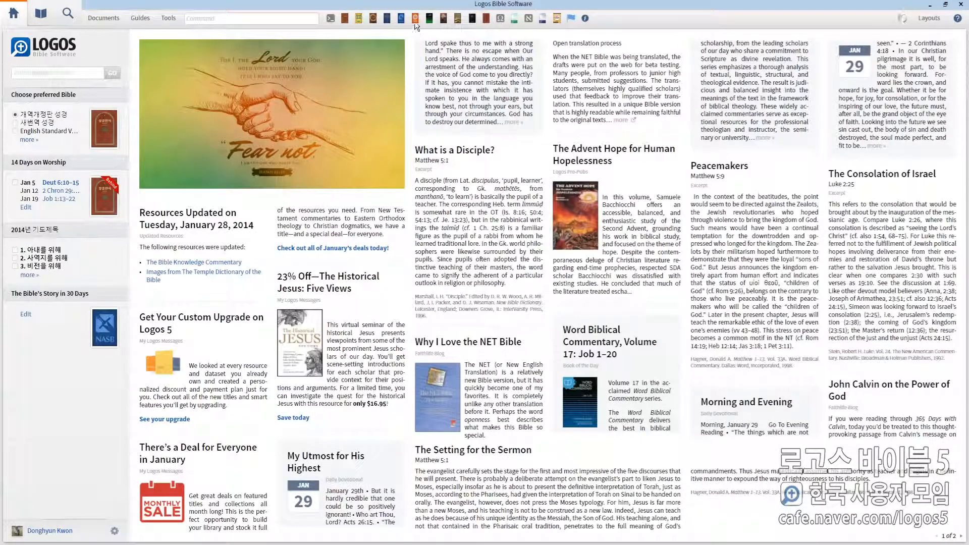
Open the English Standard Version, 개역개정판 성경 and 통일찬송가, and move 개역개정판 성경 into its own pane below the hymnal
{"action": "left_click", "coordinate": [414, 19]}
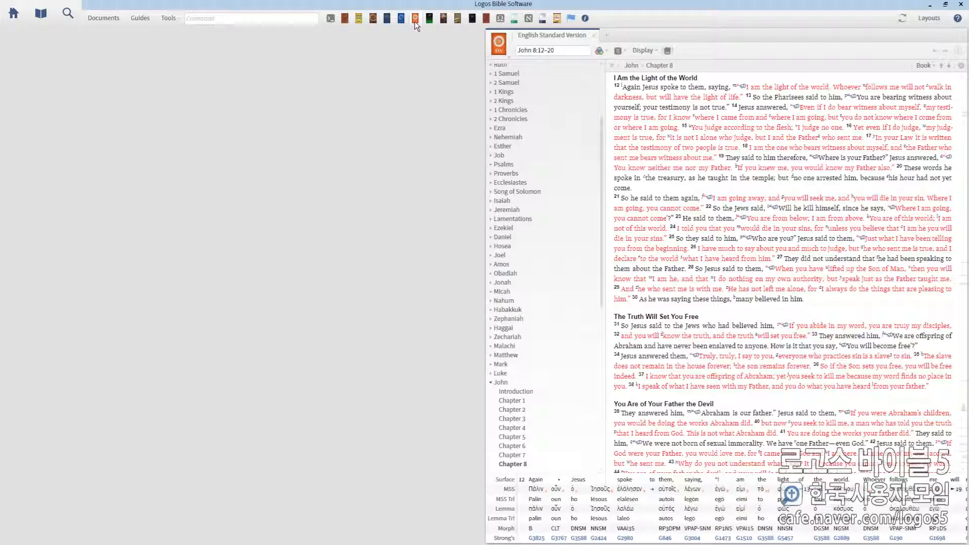
{"action": "left_click", "coordinate": [348, 20]}
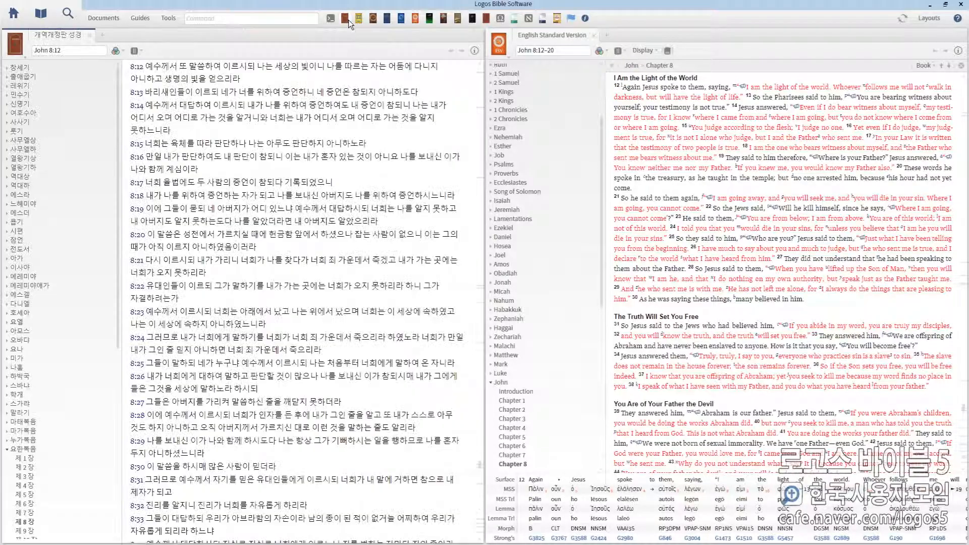
{"action": "left_click", "coordinate": [472, 22]}
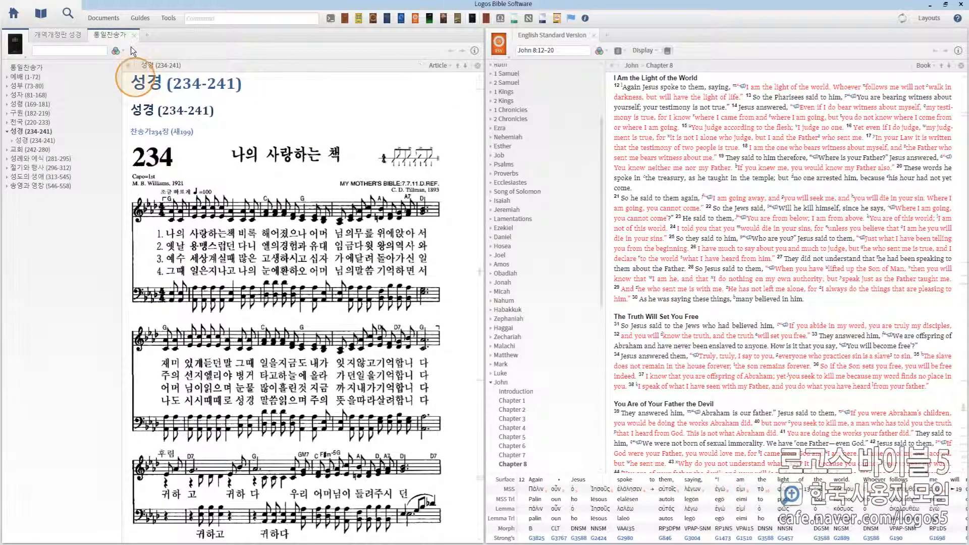
{"action": "left_click_drag", "start_coordinate": [60, 35], "coordinate": [279, 485]}
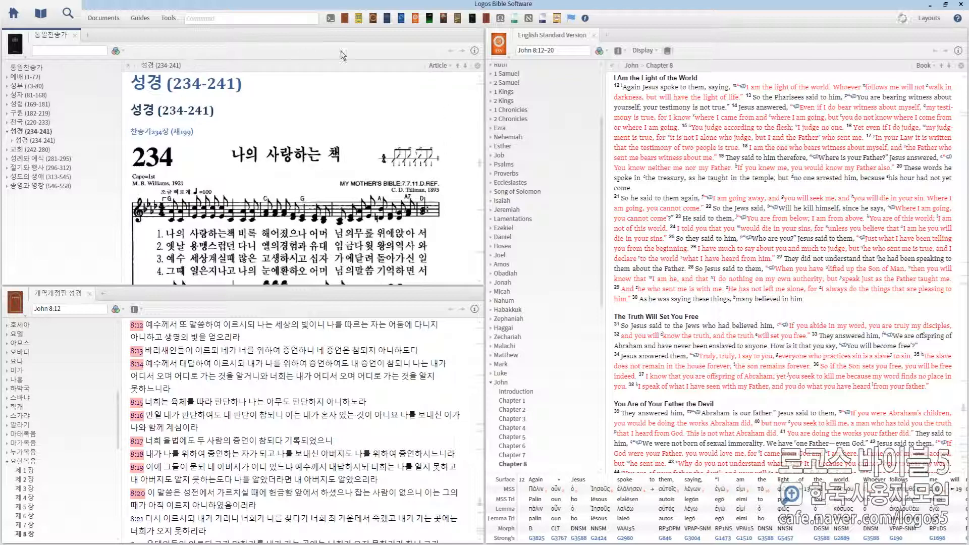
Alternate between the home page and the workspace with the open books, finishing on the home page
{"action": "left_click", "coordinate": [14, 15]}
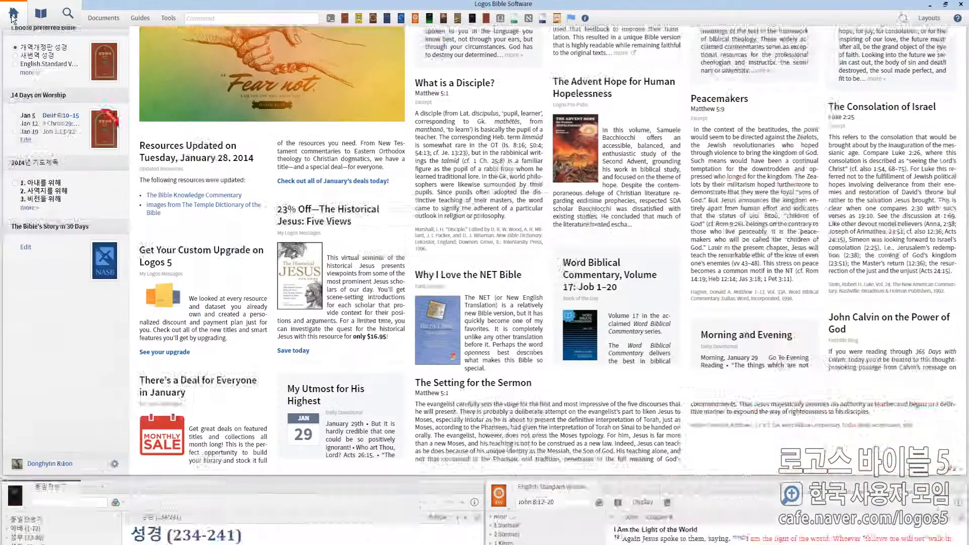
{"action": "left_click", "coordinate": [14, 16]}
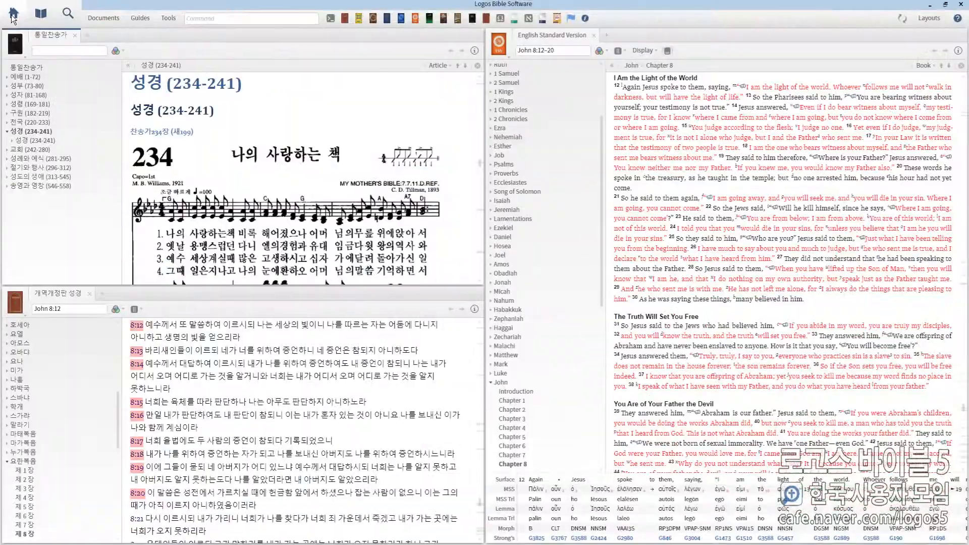
{"action": "left_click", "coordinate": [13, 17]}
{"action": "left_click", "coordinate": [14, 17]}
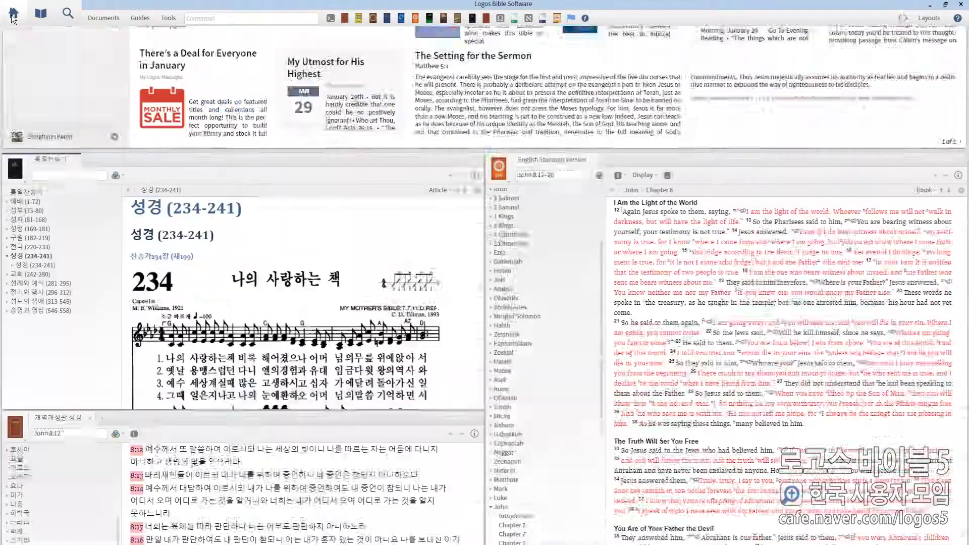
{"action": "left_click", "coordinate": [14, 17]}
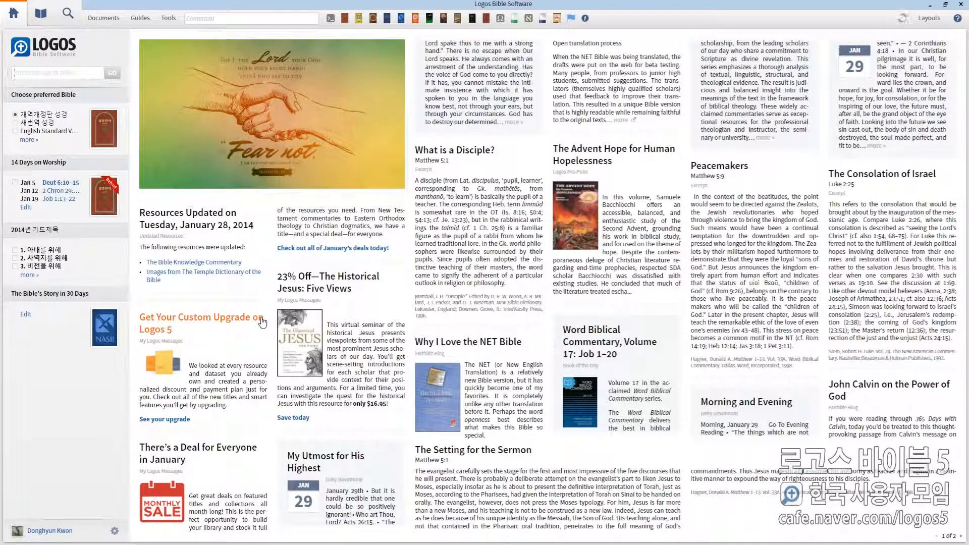
{"action": "left_click", "coordinate": [262, 319]}
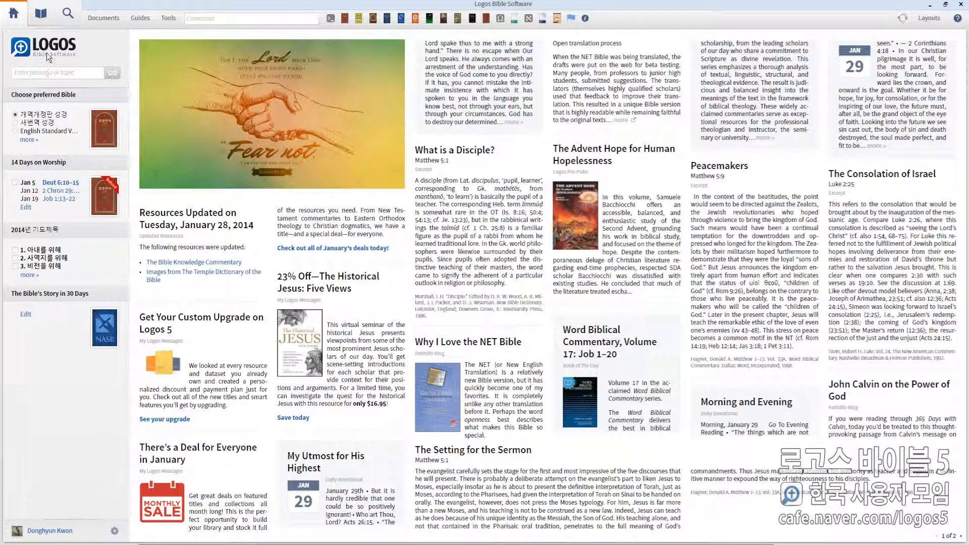
Look up the passage Gen 1:1 from the home page to build its study layout
{"action": "left_click", "coordinate": [22, 76]}
{"action": "left_click", "coordinate": [81, 74]}
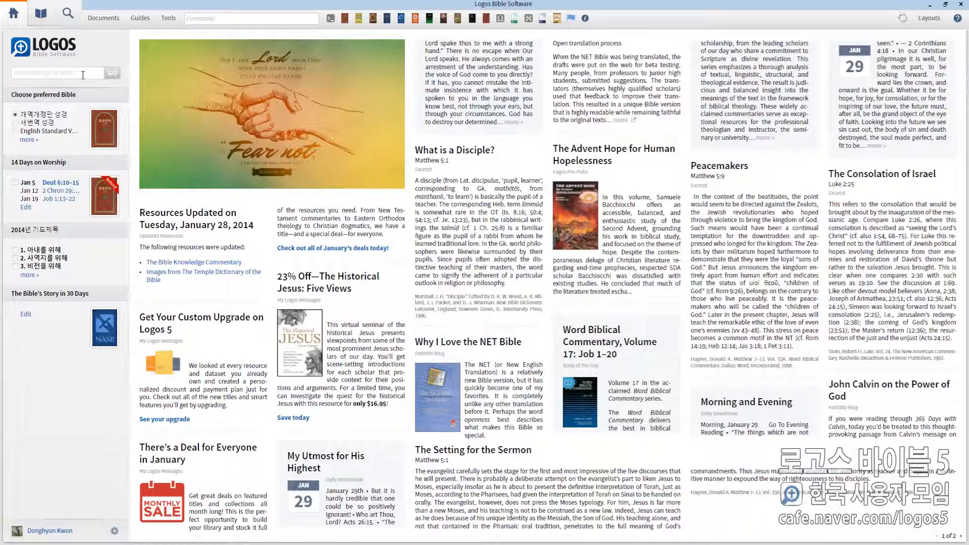
{"action": "type", "text": "G"}
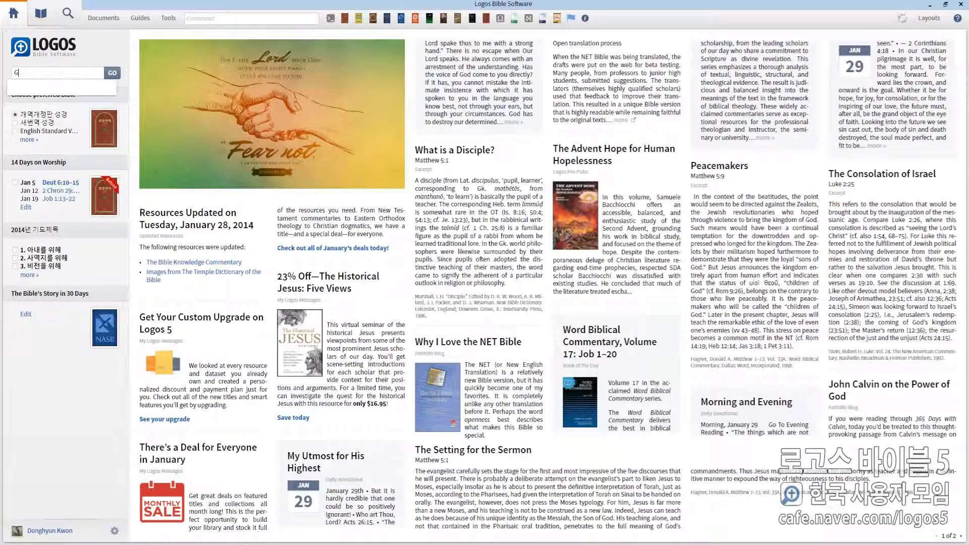
{"action": "type", "text": "en"}
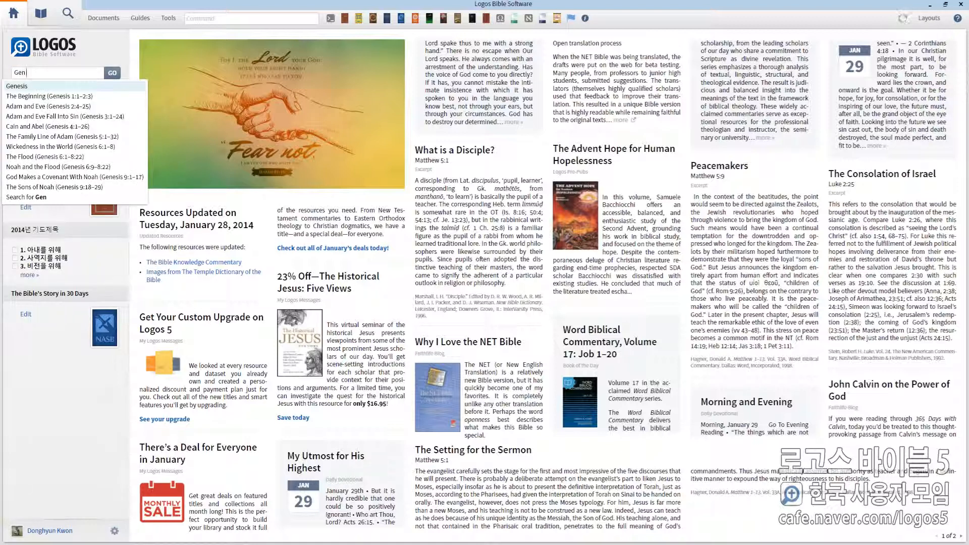
{"action": "type", "text": " 1:1"}
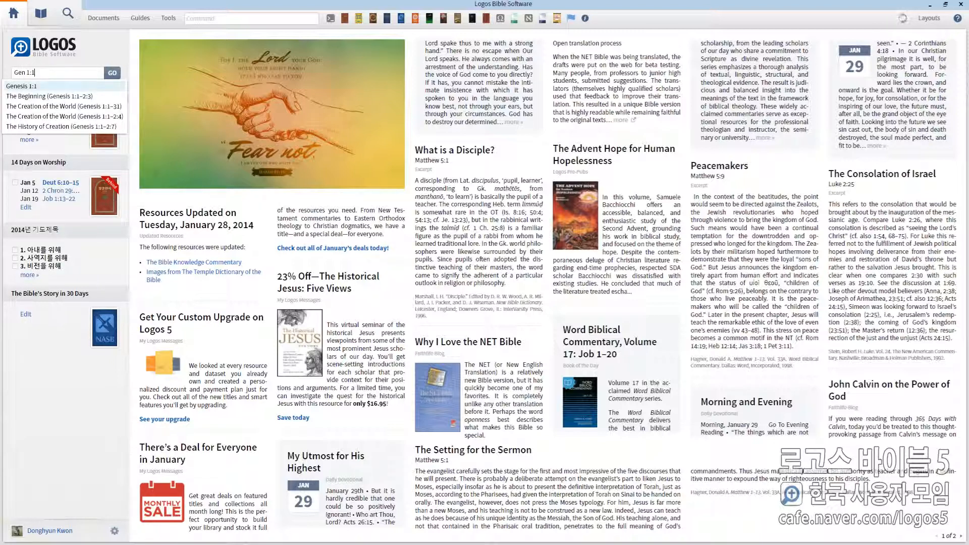
{"action": "key", "text": "Return"}
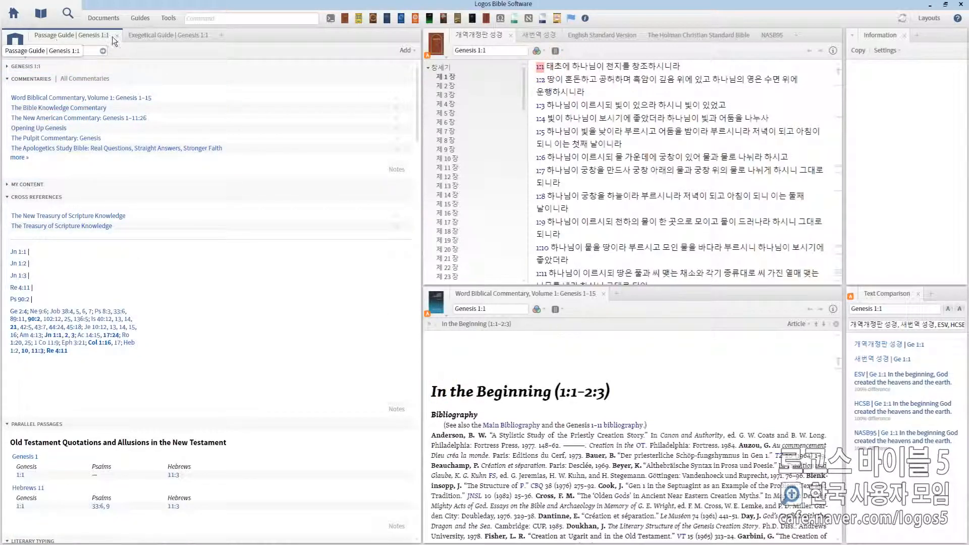
Compare the Passage Guide and Exegetical Guide for Genesis 1:1 and view the guide types available to start
{"action": "left_click", "coordinate": [175, 35]}
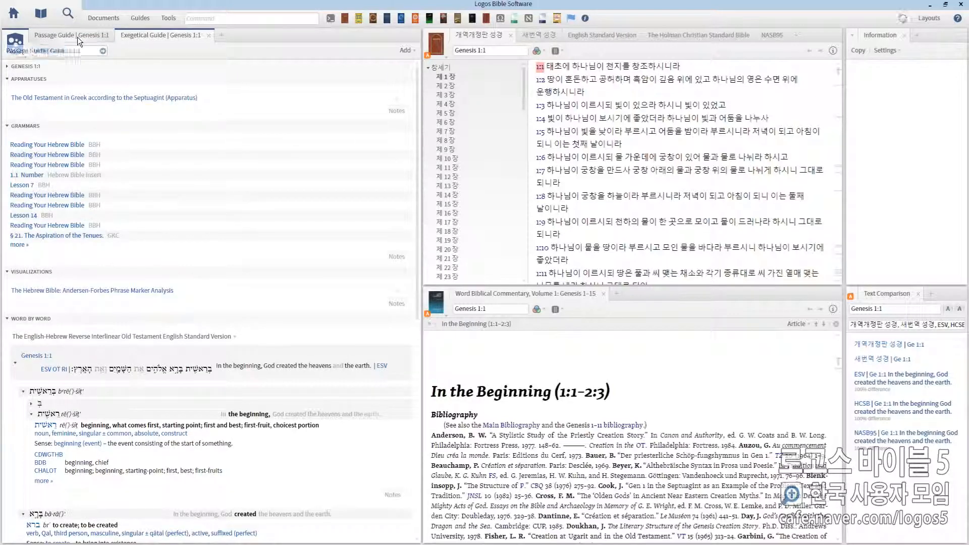
{"action": "left_click", "coordinate": [77, 38]}
{"action": "left_click", "coordinate": [139, 35]}
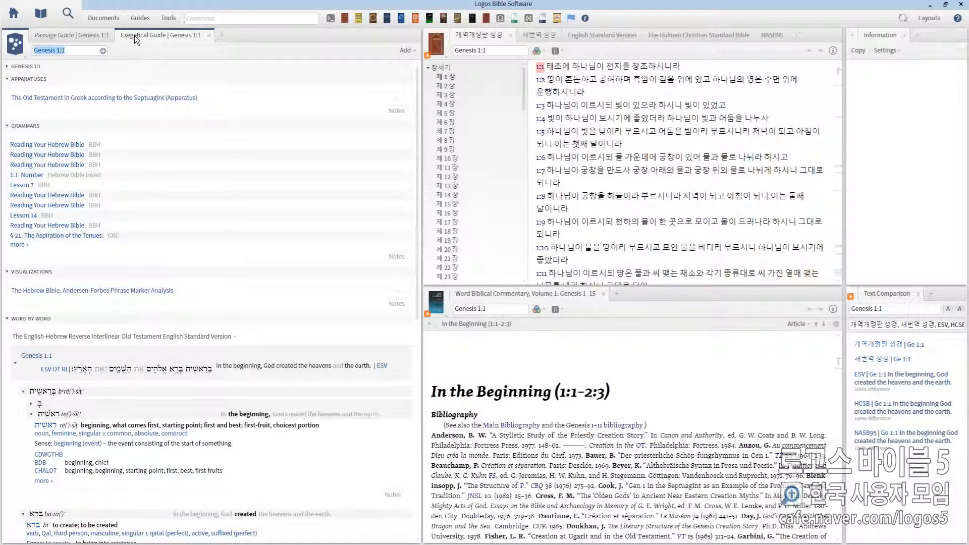
{"action": "left_click", "coordinate": [86, 35]}
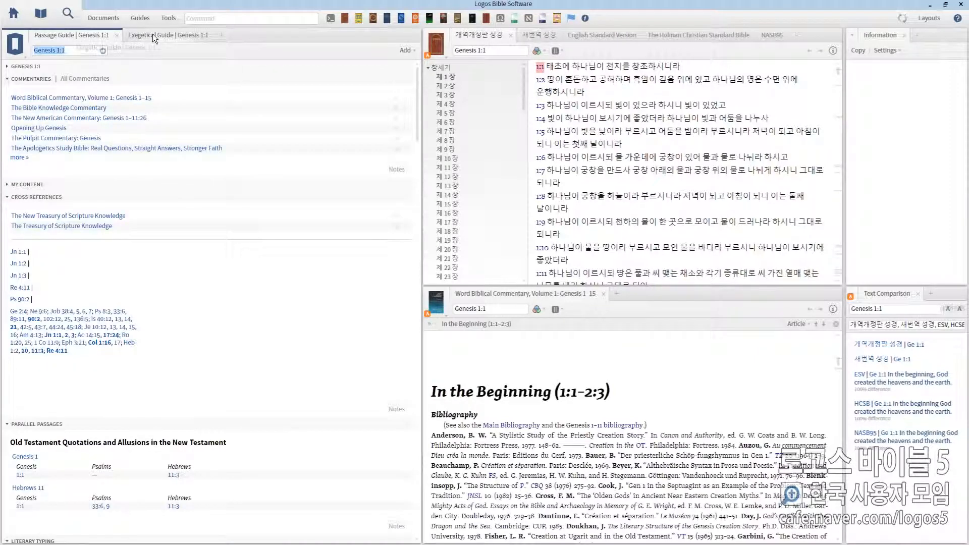
{"action": "left_click", "coordinate": [153, 34]}
{"action": "left_click", "coordinate": [66, 37]}
{"action": "left_click", "coordinate": [140, 18]}
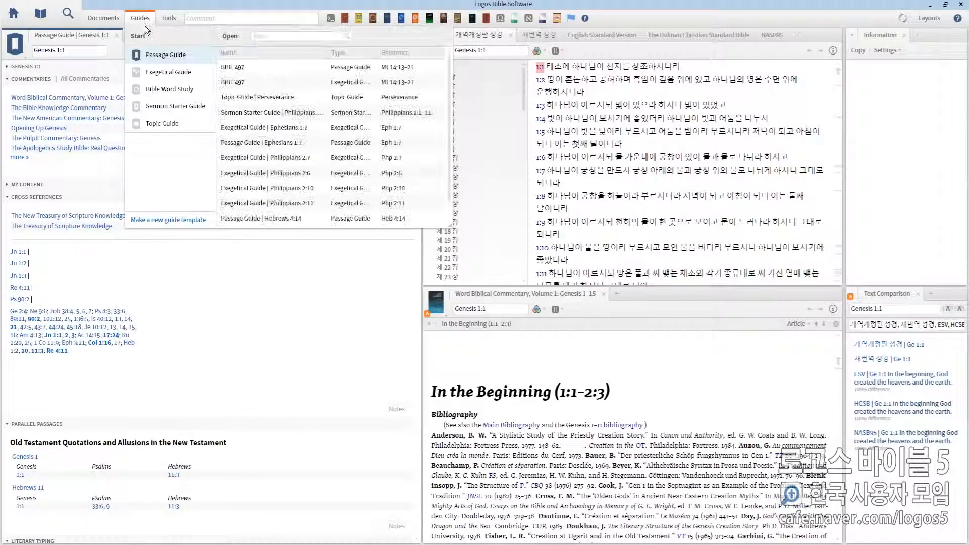
{"action": "left_click", "coordinate": [160, 72]}
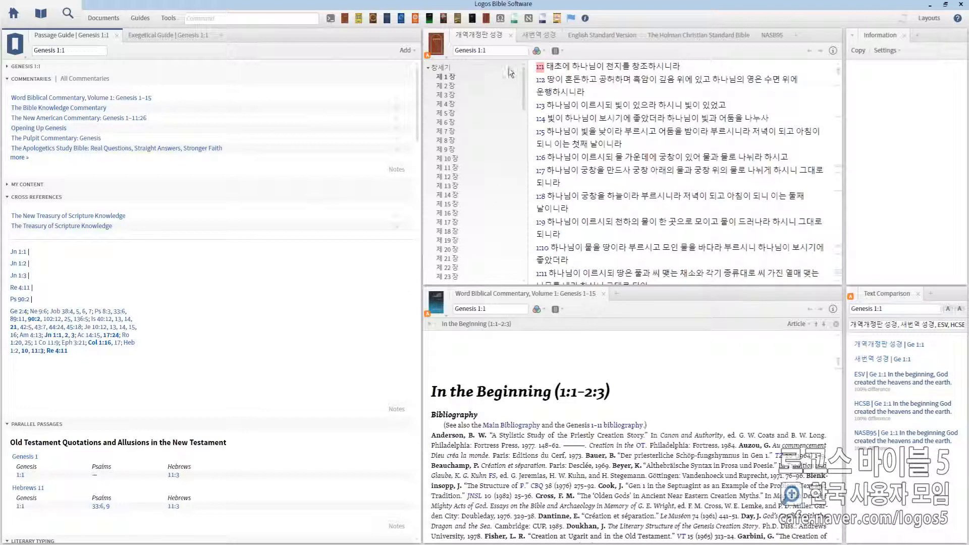
View Genesis 1 in 새번역 성경, the English Standard Version, the Holman Christian Standard Bible and NASB95
{"action": "left_click", "coordinate": [544, 39]}
{"action": "left_click", "coordinate": [591, 36]}
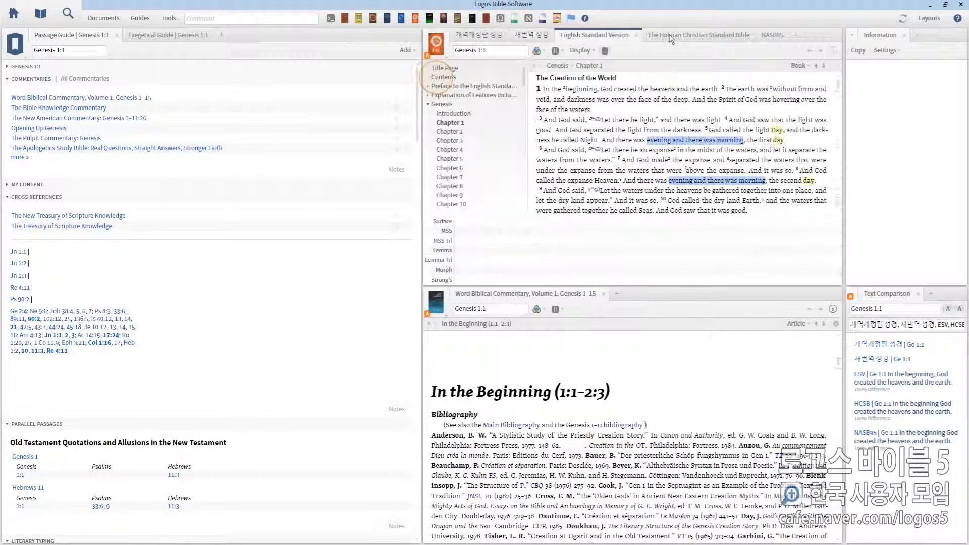
{"action": "left_click", "coordinate": [682, 37]}
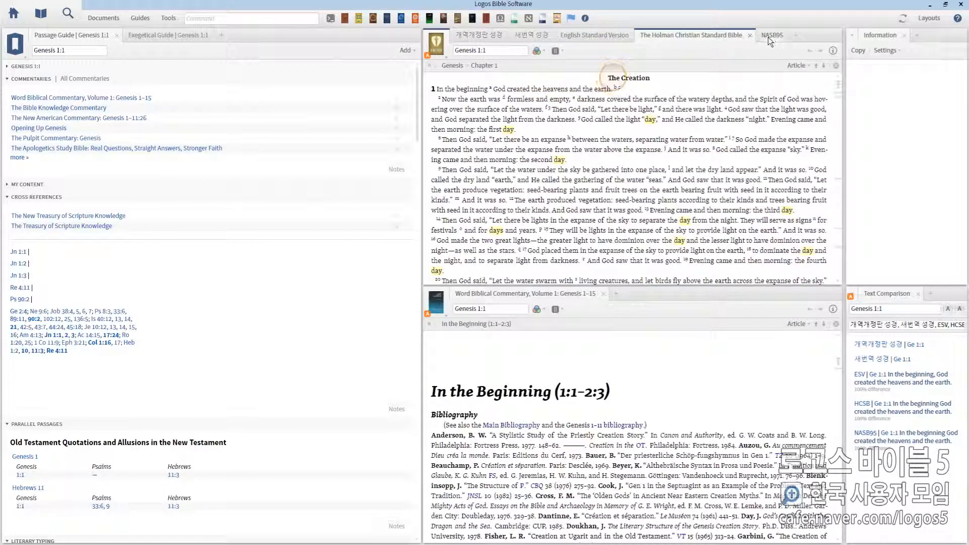
{"action": "left_click", "coordinate": [771, 36]}
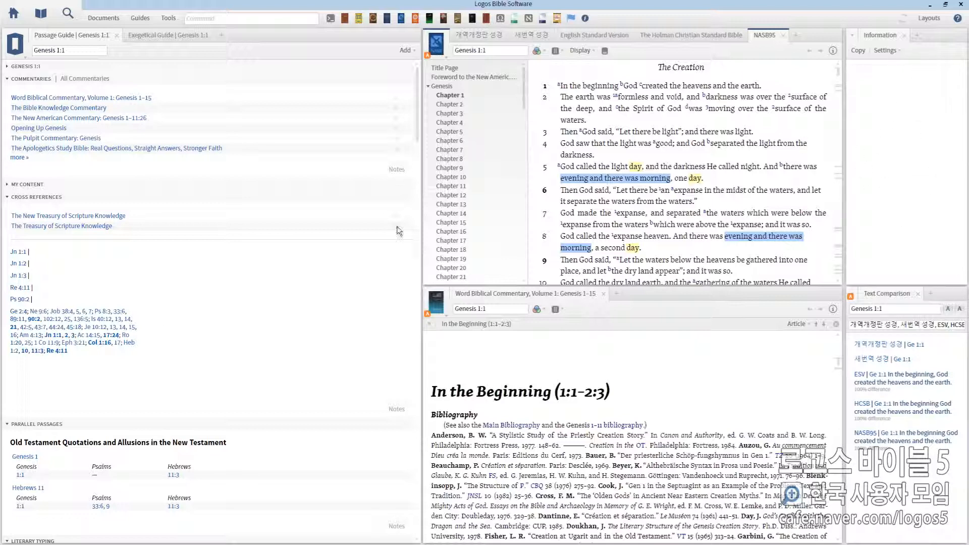
Search the home page for "light of world" and open the study layout for The Light of the World (John 8:12–20)
{"action": "left_click", "coordinate": [10, 18]}
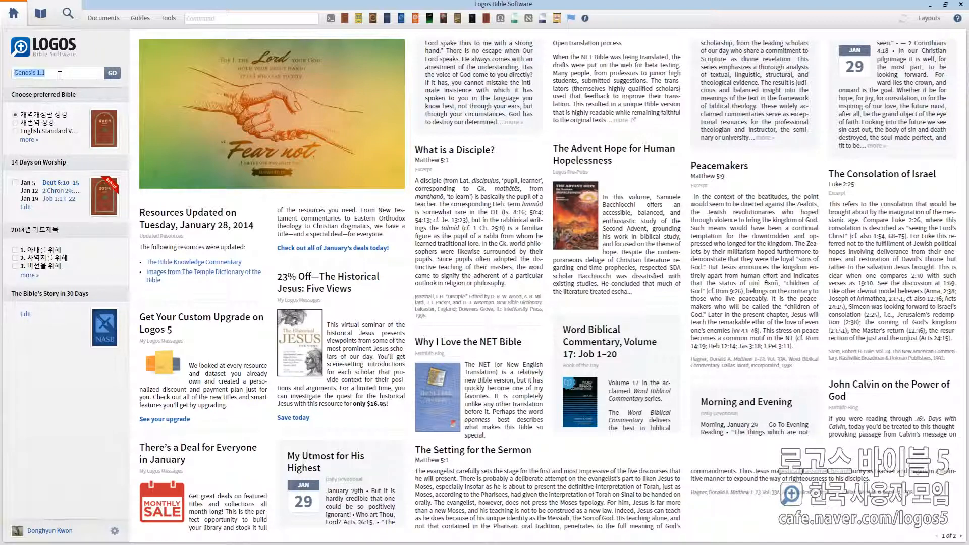
{"action": "key", "text": "BackSpace"}
{"action": "type", "text": "light"}
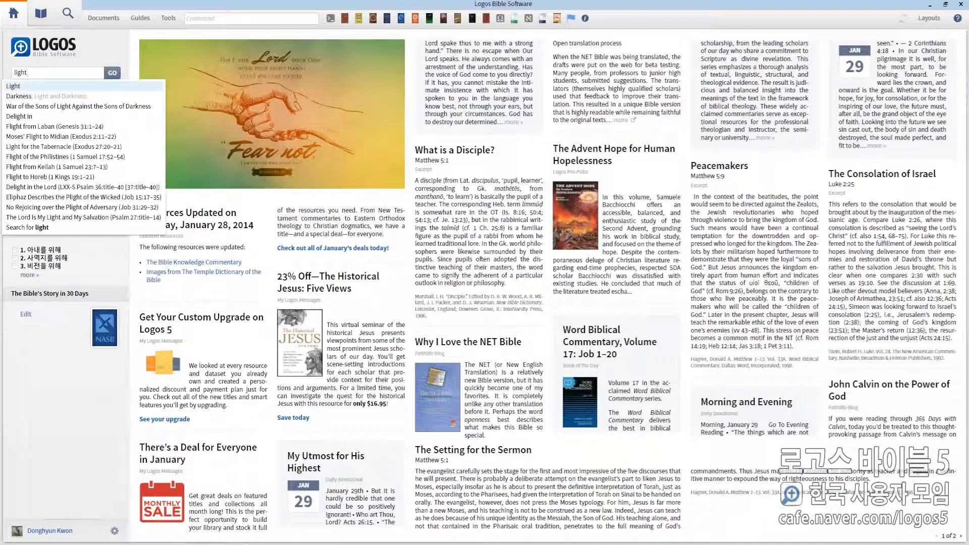
{"action": "type", "text": " of"}
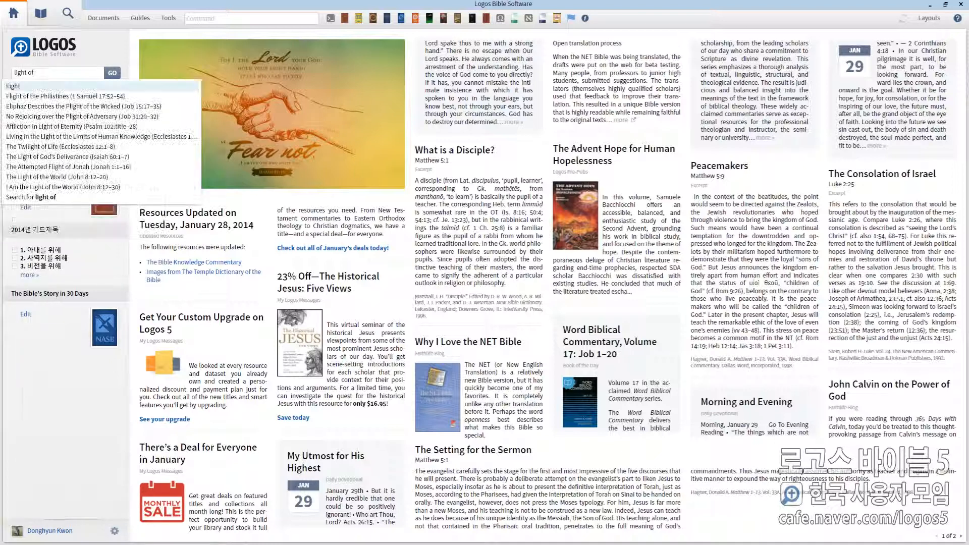
{"action": "type", "text": " worl"}
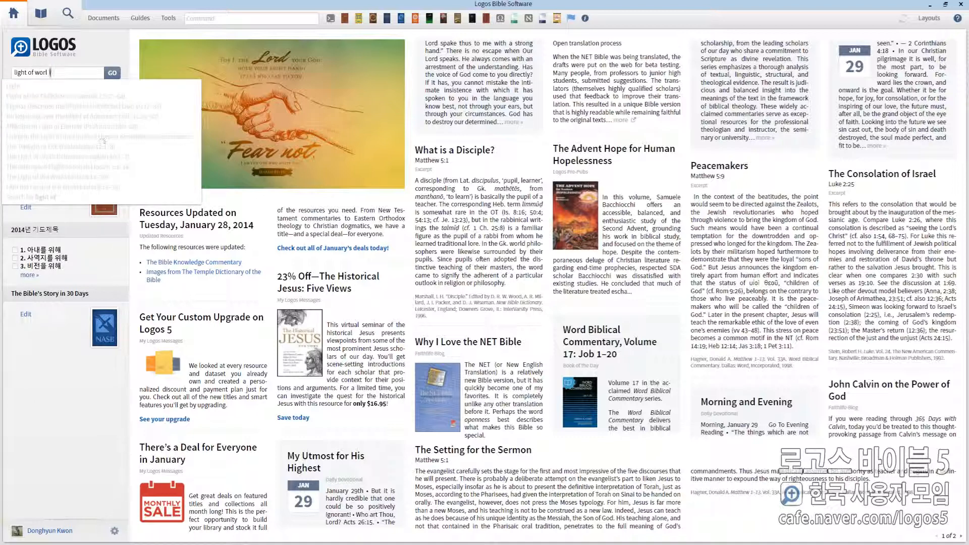
{"action": "type", "text": "d"}
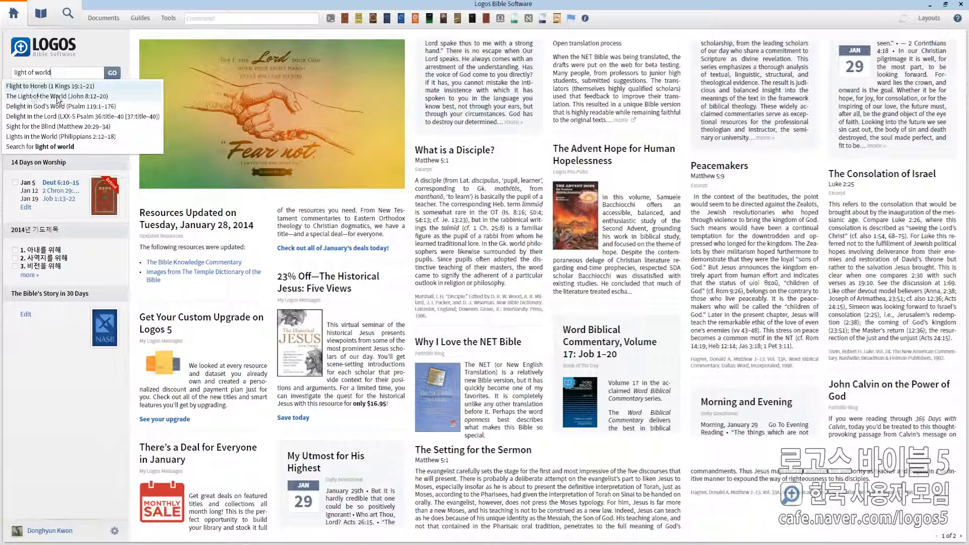
{"action": "left_click", "coordinate": [87, 97]}
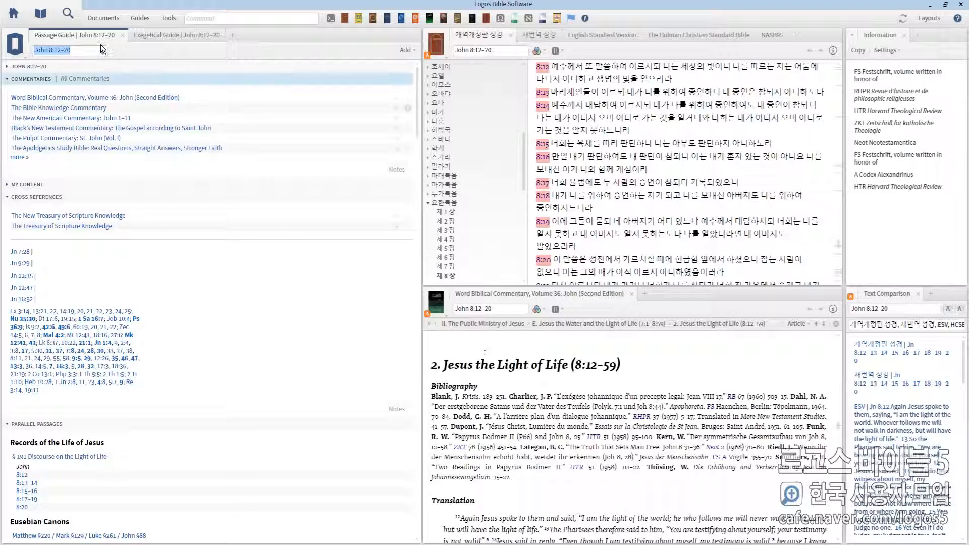
Return to the home page, preview the Matthew 5:1 reference, and set the English Standard Version as the preferred Bible
{"action": "left_click", "coordinate": [16, 20]}
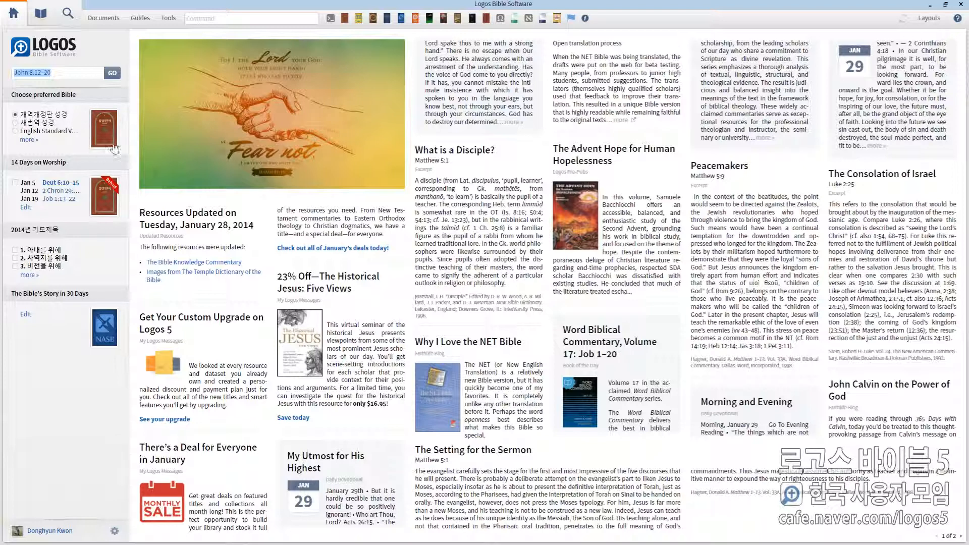
{"action": "left_click_drag", "start_coordinate": [108, 115], "coordinate": [78, 150]}
{"action": "mouse_move", "coordinate": [722, 176]}
{"action": "mouse_move", "coordinate": [844, 187]}
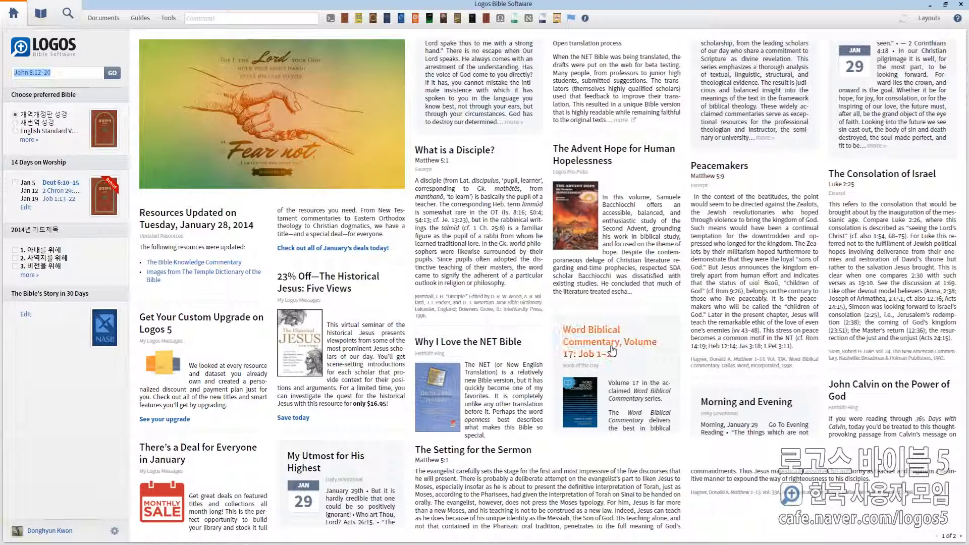
{"action": "mouse_move", "coordinate": [600, 359]}
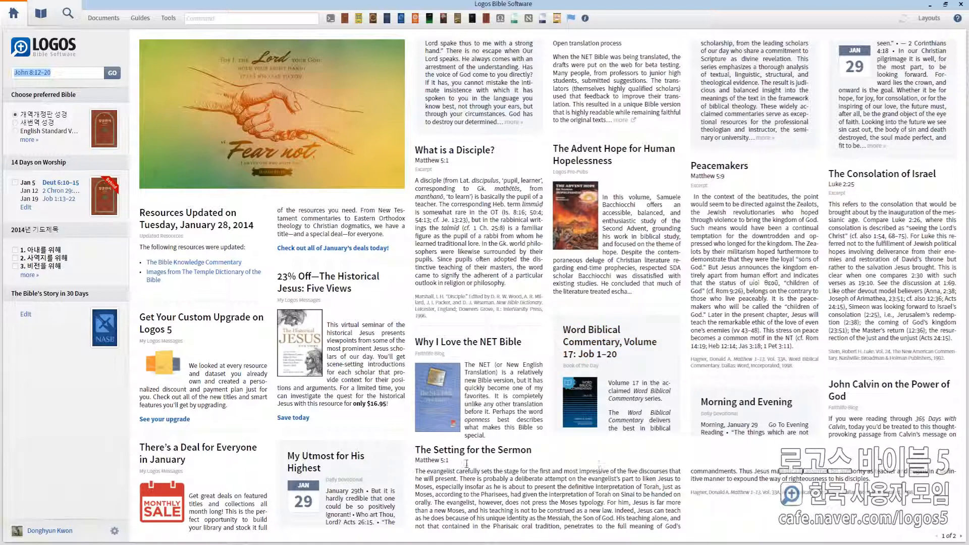
{"action": "mouse_move", "coordinate": [441, 465]}
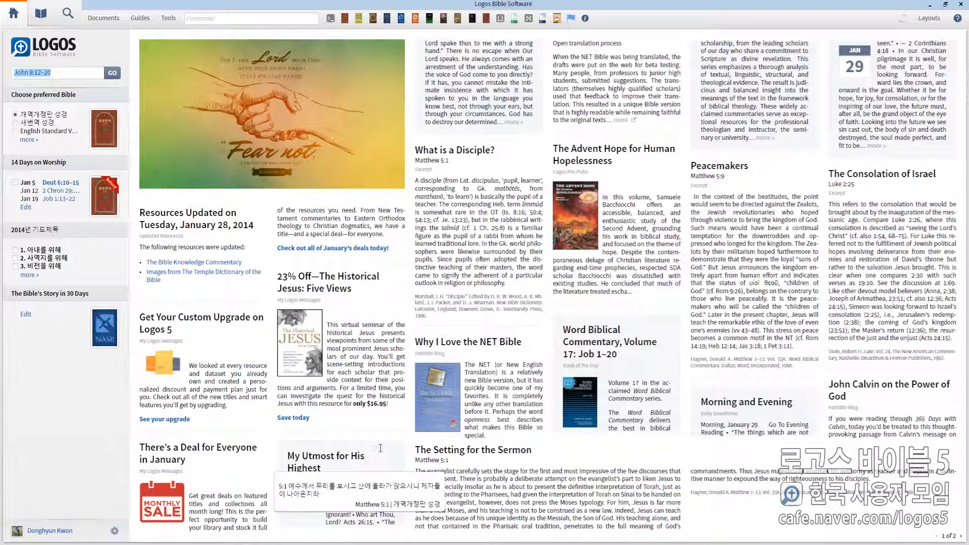
{"action": "left_click", "coordinate": [26, 133]}
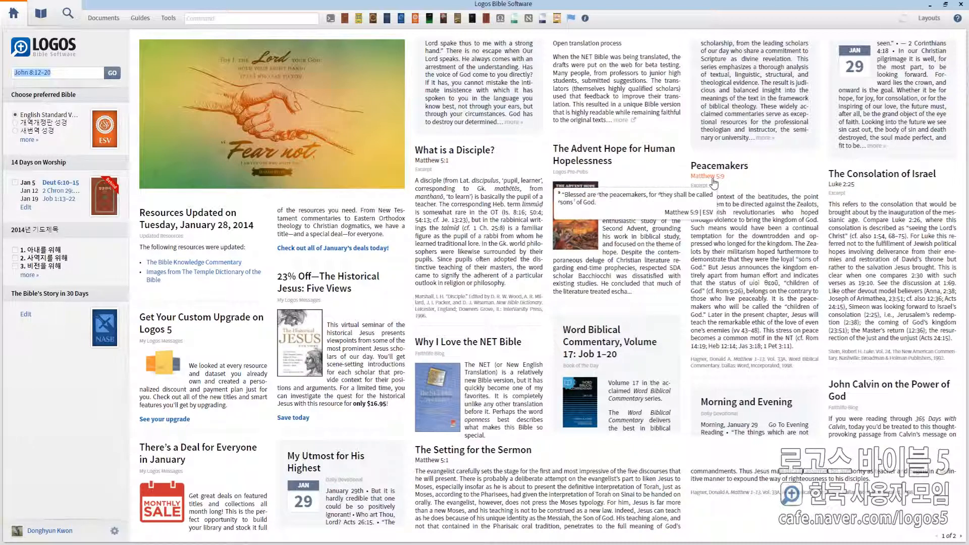
Preview Matthew 5:1 and Matthew 5:9 with 새번역 성경 as the preferred Bible, and make 개역개정판 성경 the preferred Bible
{"action": "left_click", "coordinate": [15, 131]}
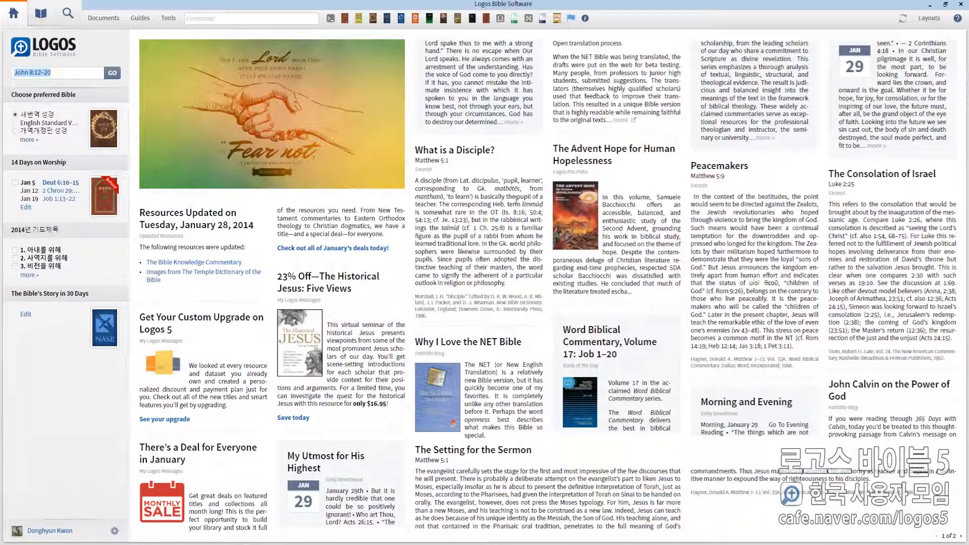
{"action": "mouse_move", "coordinate": [439, 165]}
{"action": "mouse_move", "coordinate": [443, 461]}
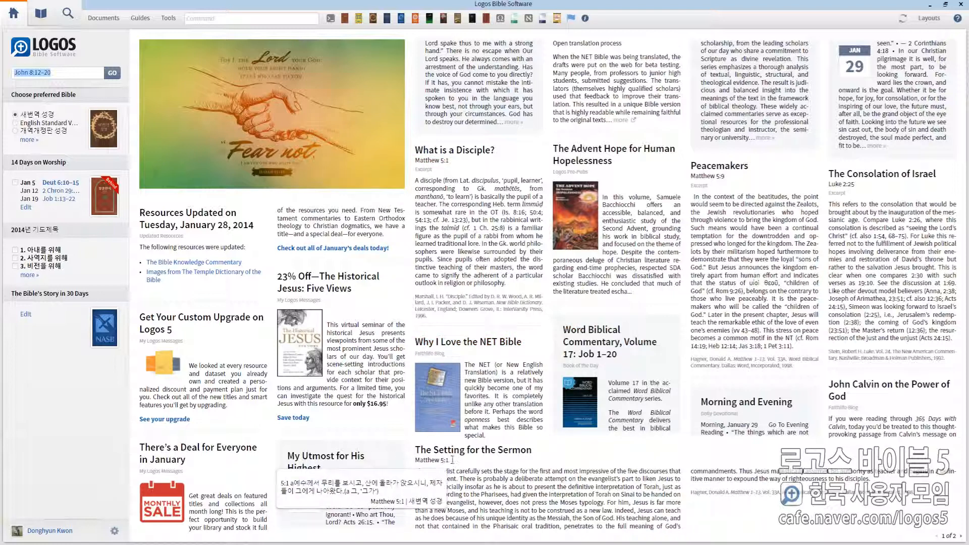
{"action": "mouse_move", "coordinate": [713, 179]}
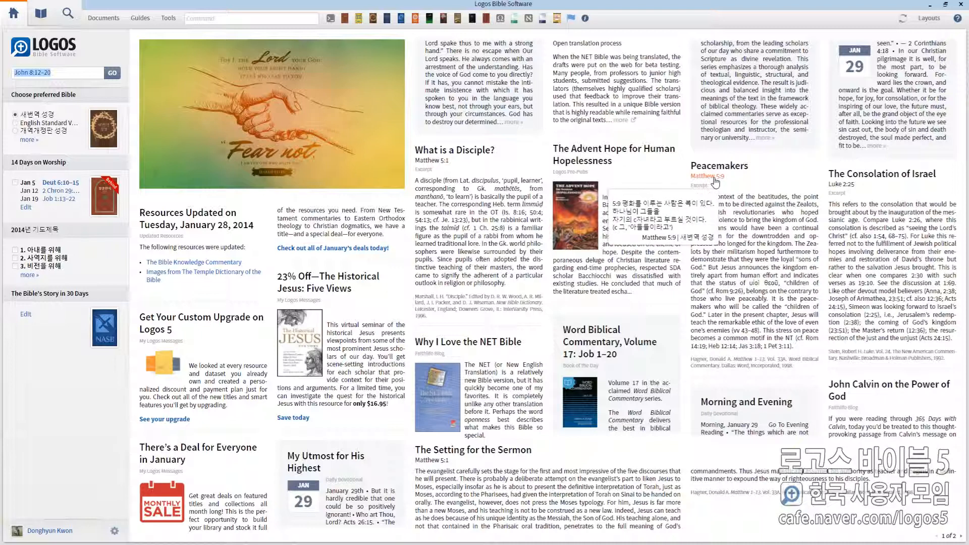
{"action": "left_click", "coordinate": [17, 133]}
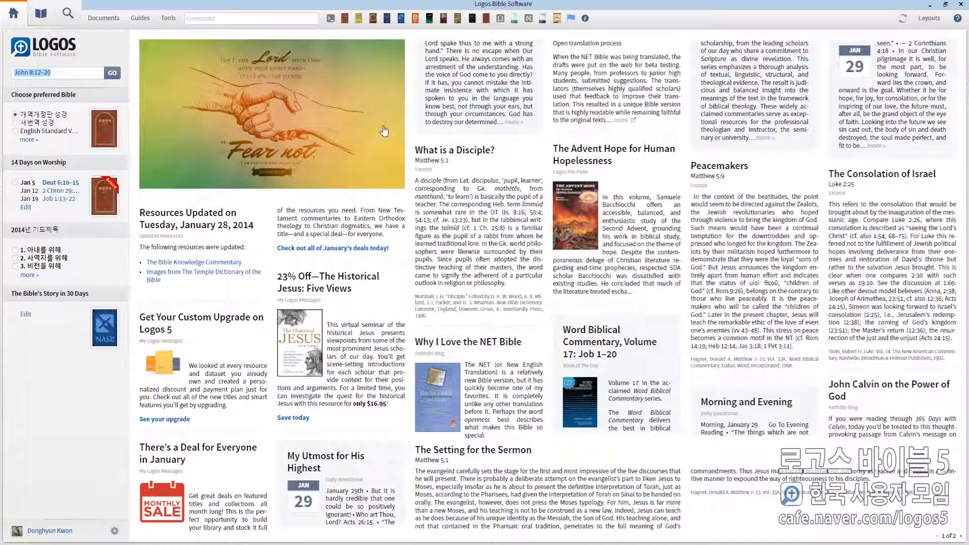
View the document types that can be created and the list of saved documents
{"action": "mouse_move", "coordinate": [278, 103]}
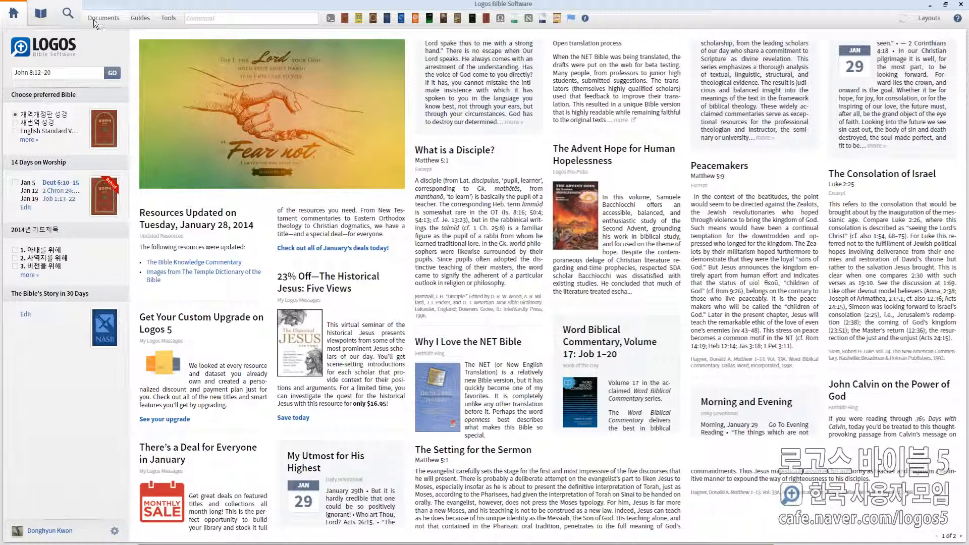
{"action": "left_click", "coordinate": [110, 20]}
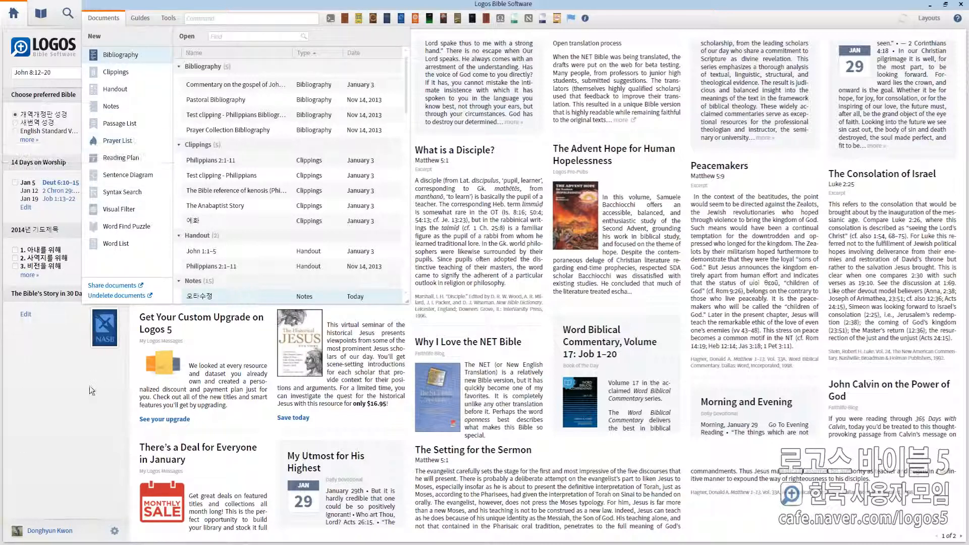
{"action": "left_click", "coordinate": [66, 422]}
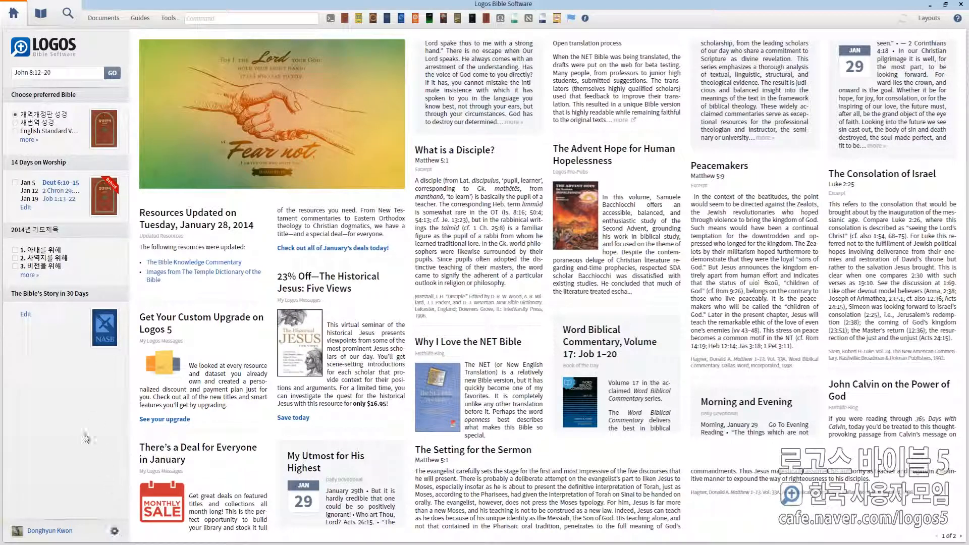
Try hiding and showing home page features such as 14 Days on Worship, 지인들을 위해 and 2014년 기도제목, restoring the original selection
{"action": "left_click", "coordinate": [115, 532]}
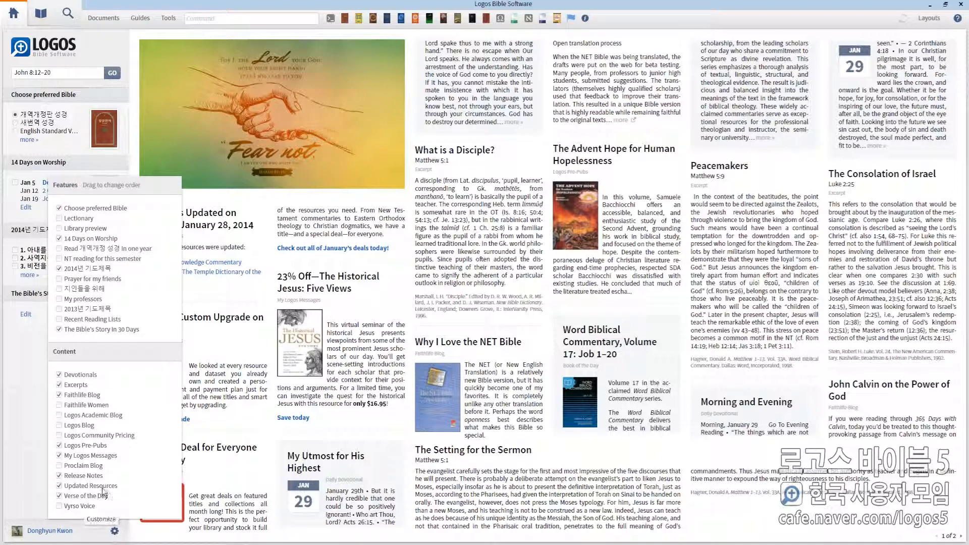
{"action": "left_click", "coordinate": [58, 248]}
{"action": "left_click", "coordinate": [59, 248]}
{"action": "left_click", "coordinate": [59, 238]}
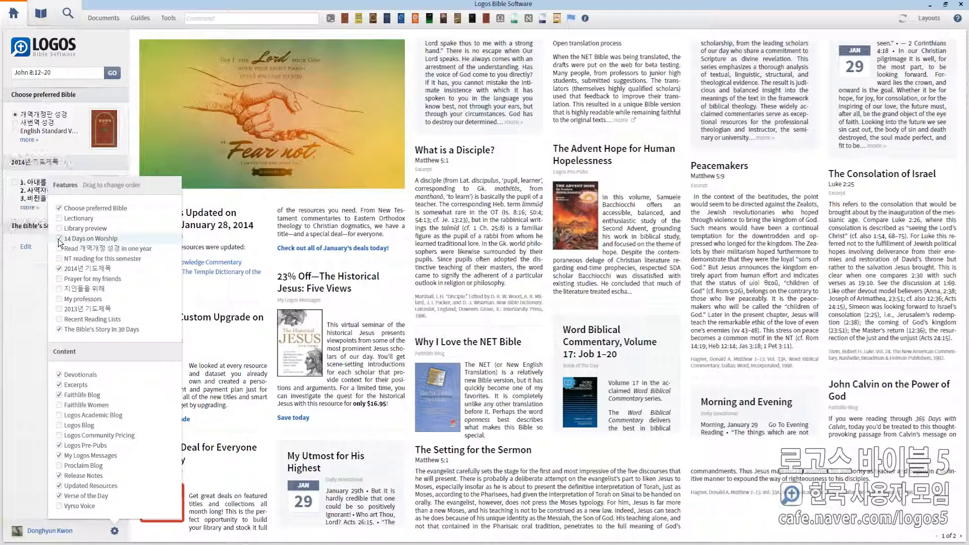
{"action": "left_click", "coordinate": [58, 238]}
{"action": "left_click", "coordinate": [59, 289]}
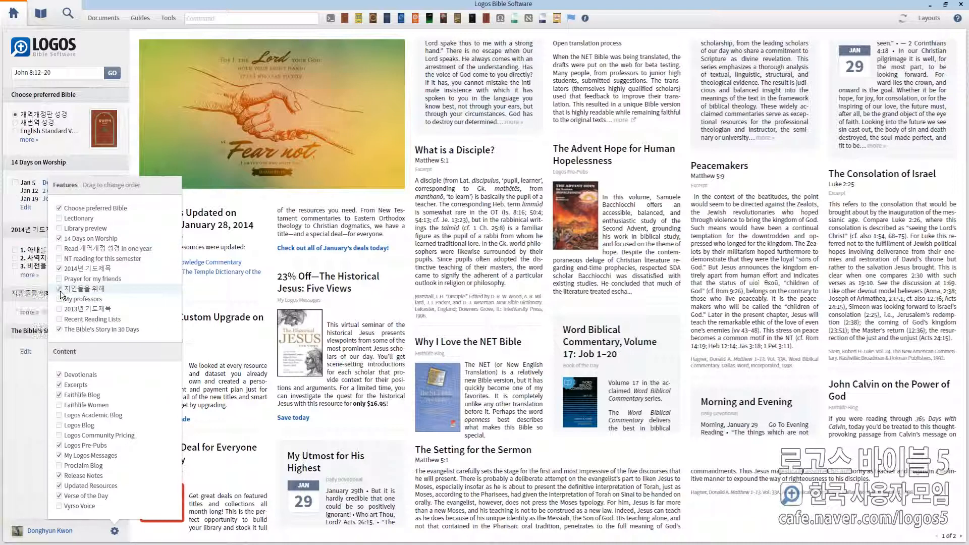
{"action": "left_click", "coordinate": [59, 289]}
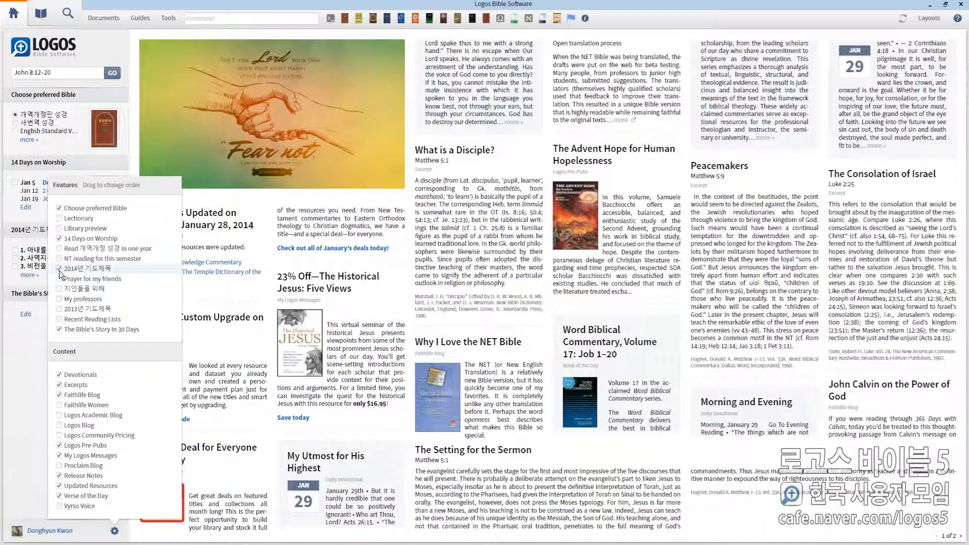
{"action": "left_click", "coordinate": [59, 270]}
{"action": "left_click", "coordinate": [59, 269]}
{"action": "left_click", "coordinate": [30, 318]}
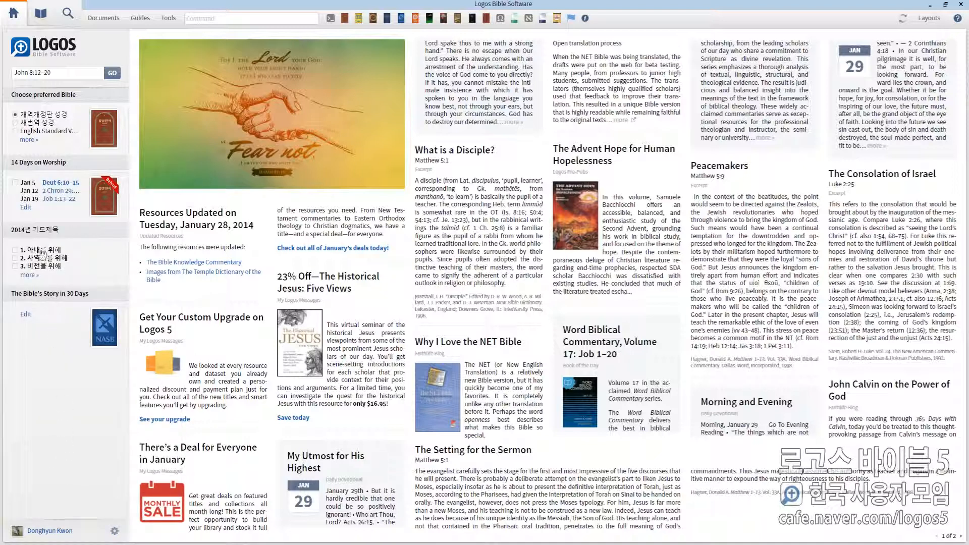
View the full 2014년 기도제목 prayer list from the home page, close it and return to the home page
{"action": "left_click", "coordinate": [32, 275]}
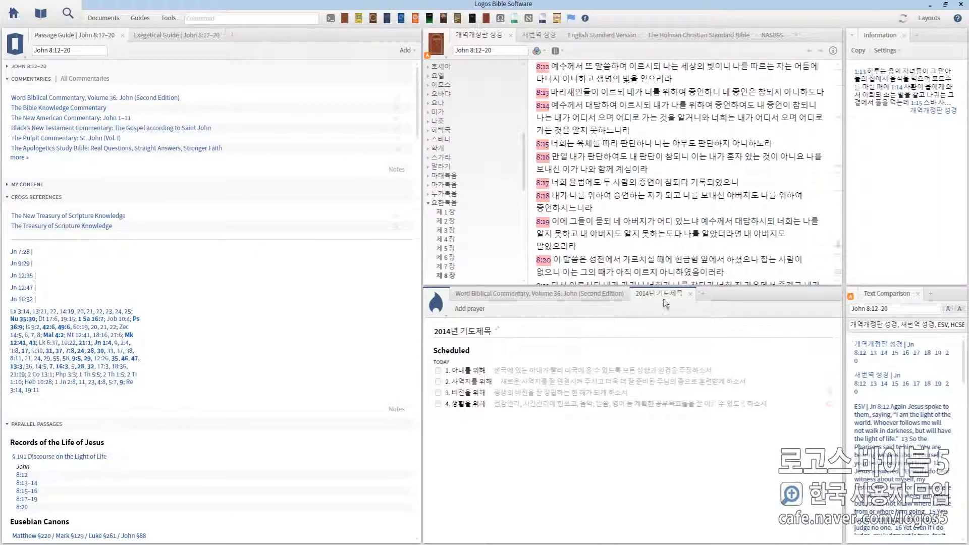
{"action": "left_click", "coordinate": [690, 294]}
{"action": "left_click", "coordinate": [17, 15]}
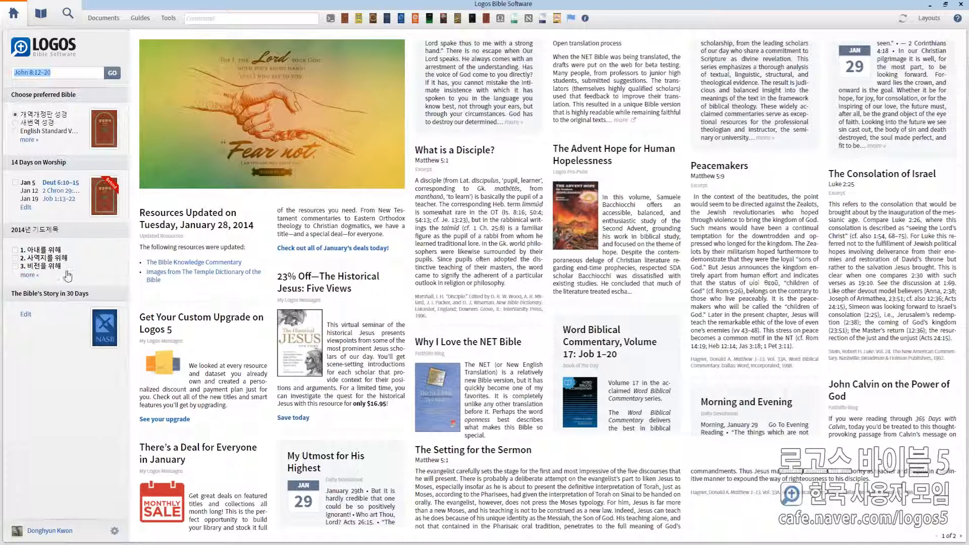
Mark all of today's 2014년 기도제목 prayers on the home page as prayed
{"action": "left_click", "coordinate": [15, 250]}
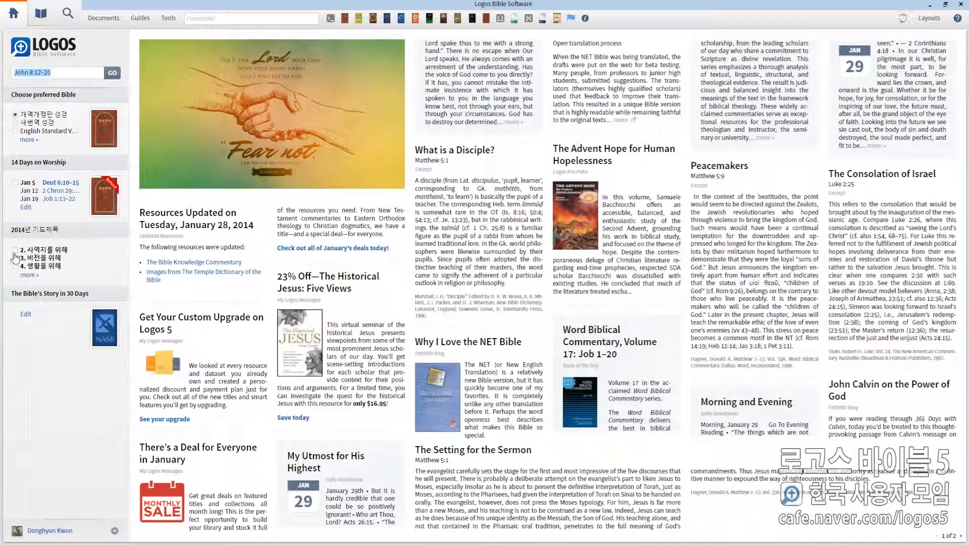
{"action": "left_click", "coordinate": [15, 251]}
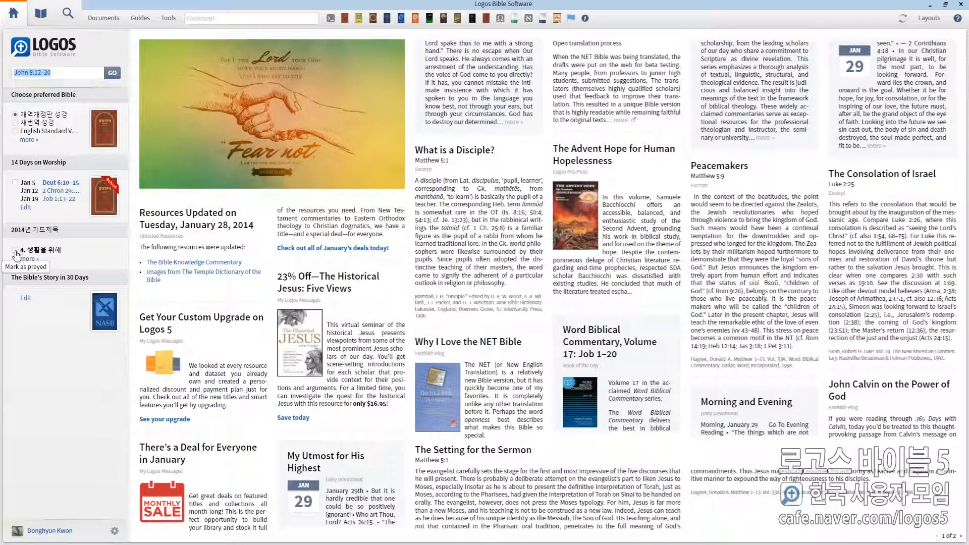
{"action": "left_click", "coordinate": [15, 250]}
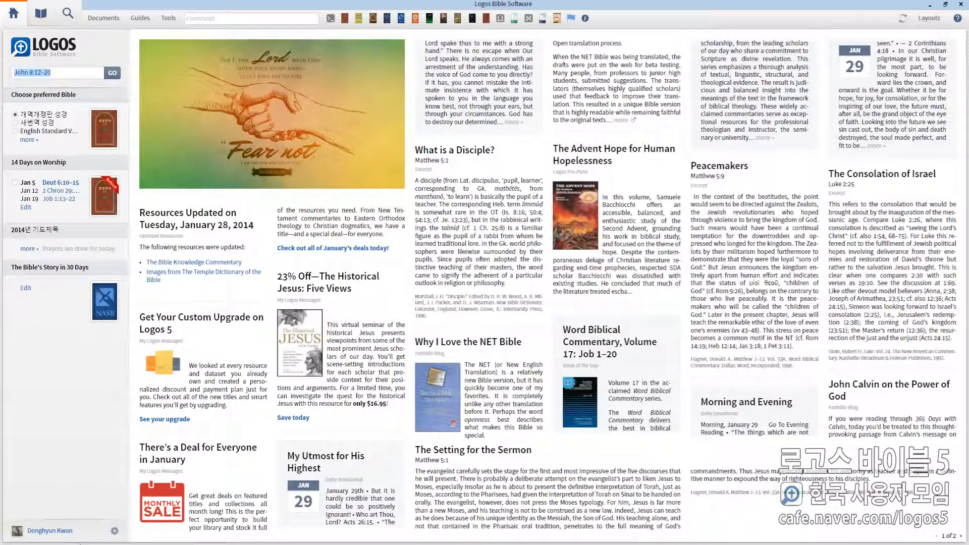
Open the full 2014년 기도제목 list and mark all prayers scheduled for tomorrow and Friday as prayed
{"action": "left_click", "coordinate": [27, 249]}
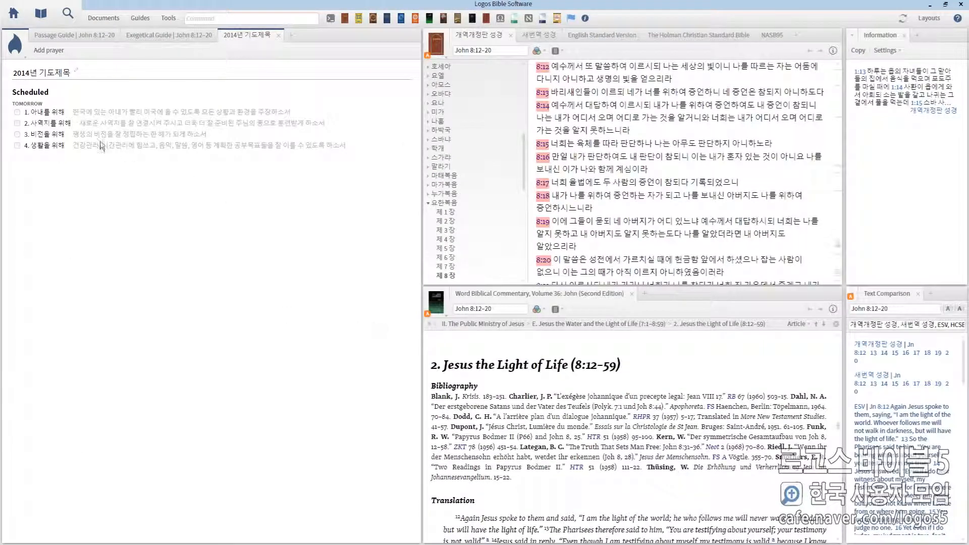
{"action": "left_click", "coordinate": [18, 113]}
{"action": "left_click", "coordinate": [17, 125]}
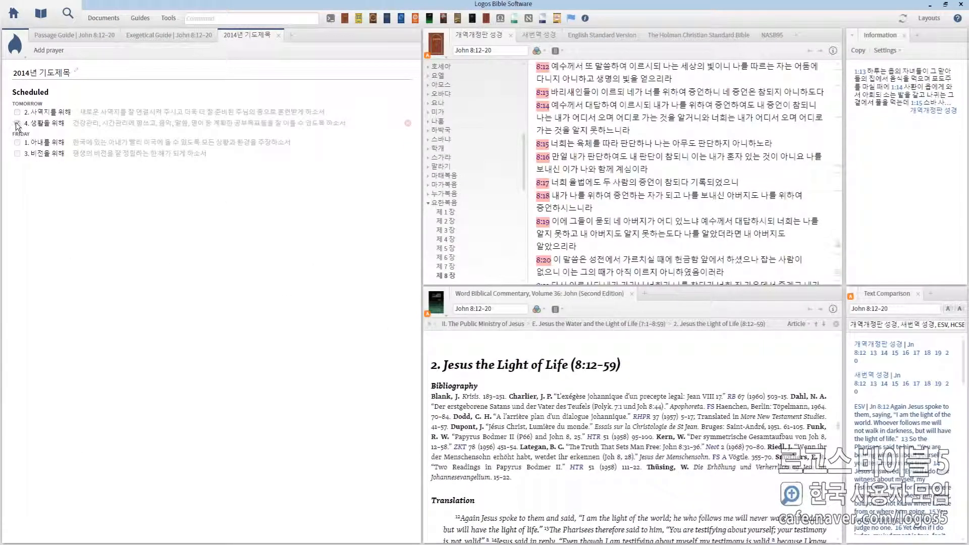
{"action": "left_click", "coordinate": [17, 123]}
{"action": "left_click", "coordinate": [17, 112]}
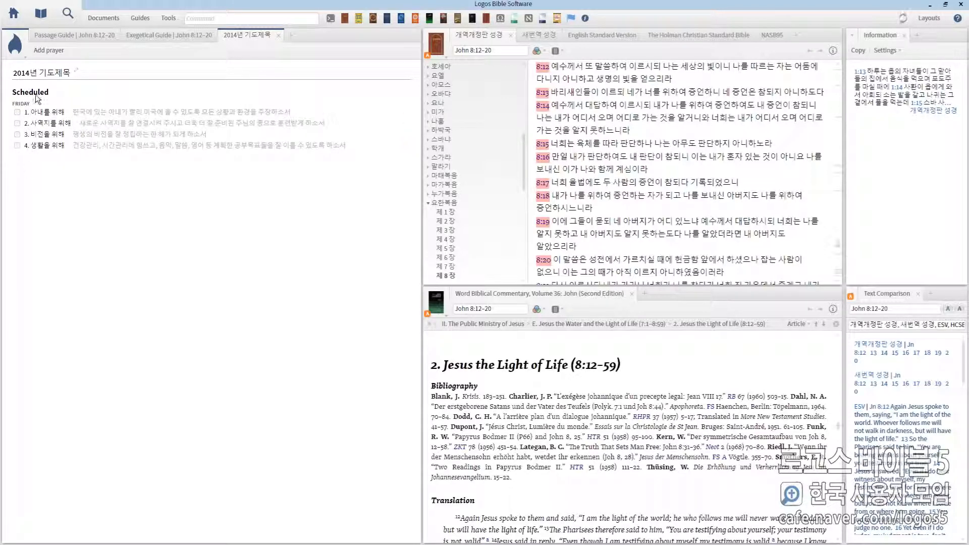
{"action": "left_click", "coordinate": [17, 113]}
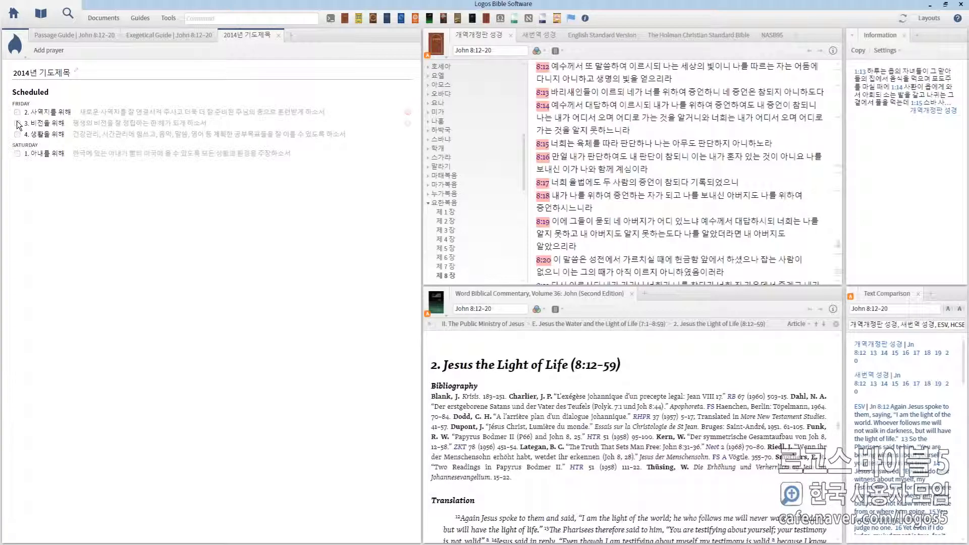
{"action": "left_click", "coordinate": [17, 123]}
{"action": "left_click", "coordinate": [18, 123]}
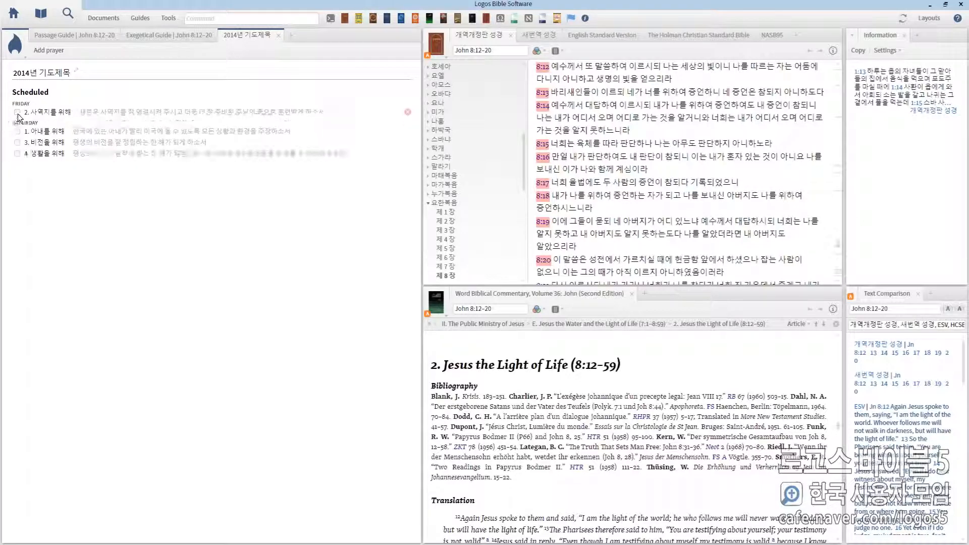
{"action": "left_click", "coordinate": [17, 112]}
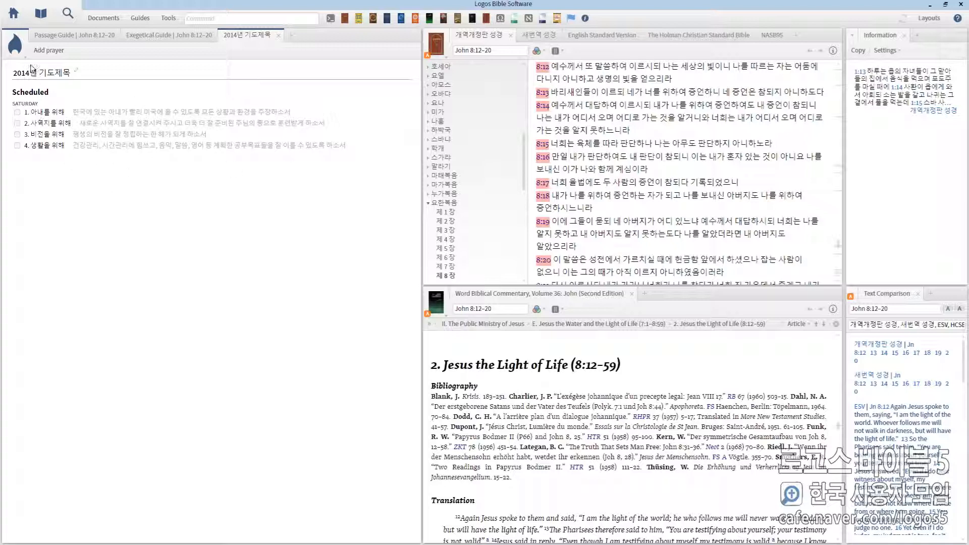
Return to the home page and view its feature and content customization options
{"action": "left_click", "coordinate": [13, 13]}
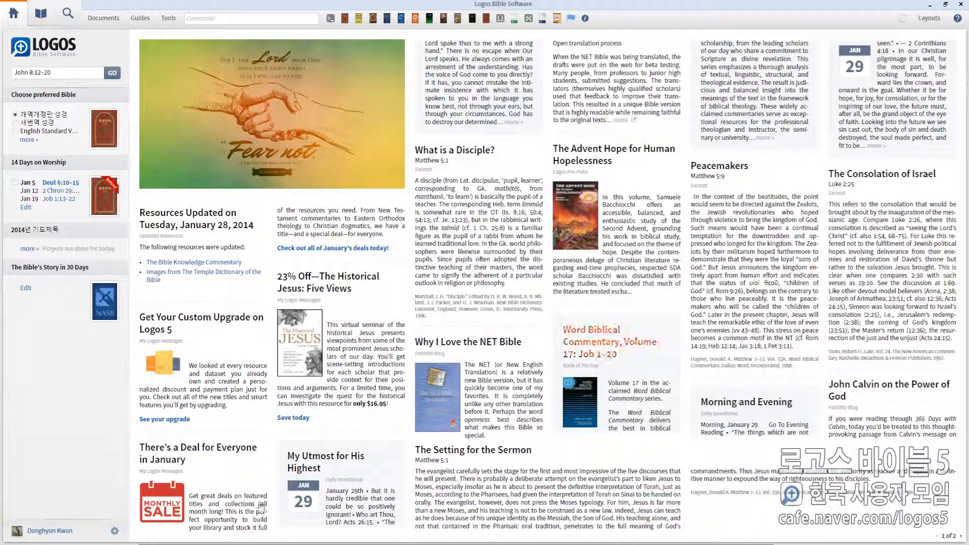
{"action": "left_click", "coordinate": [114, 530]}
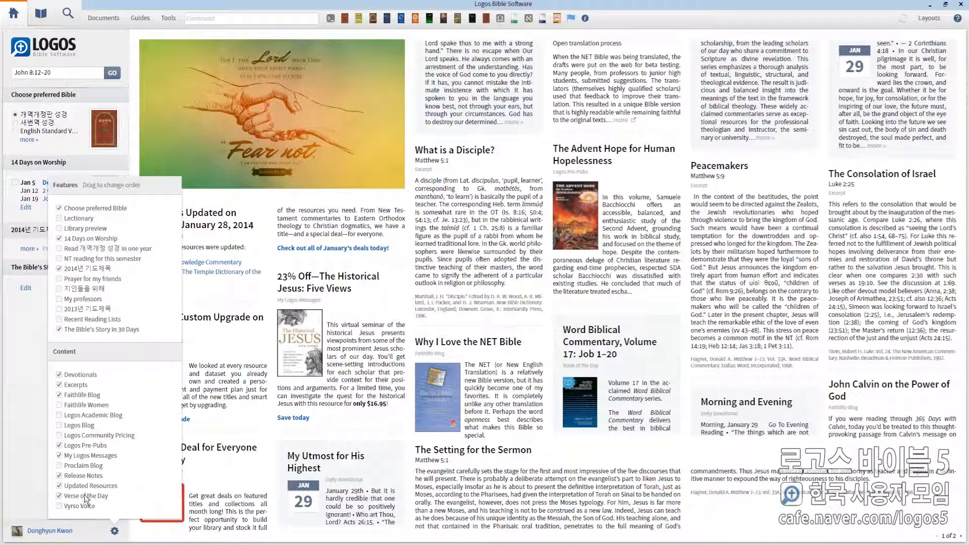
{"action": "left_click", "coordinate": [524, 510]}
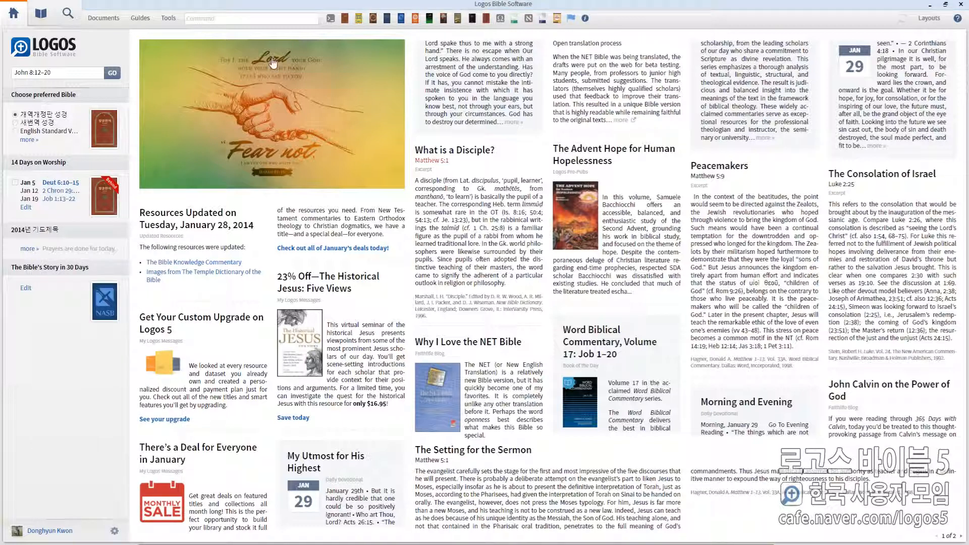
Shrink the Library panel to a little over half its width, reopen it to check its size, and close it
{"action": "left_click", "coordinate": [42, 20]}
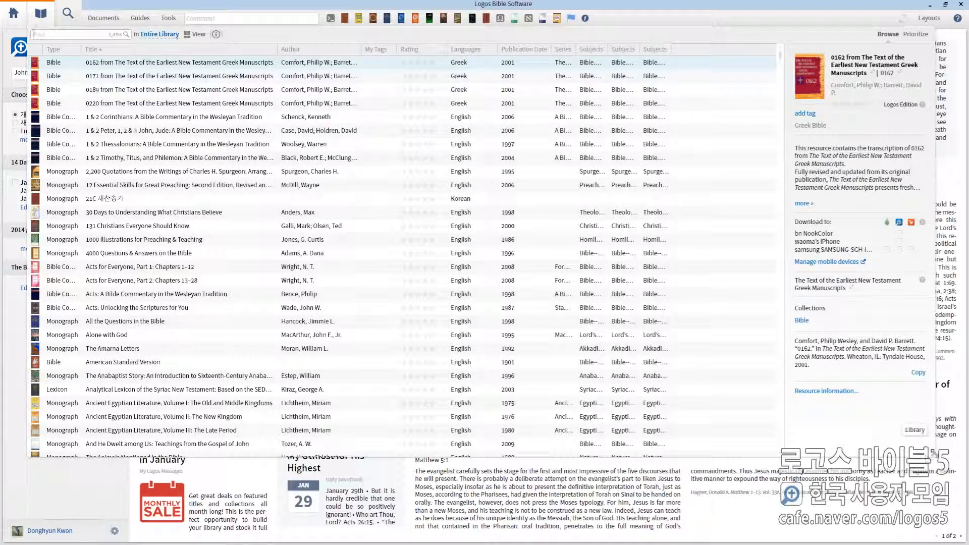
{"action": "left_click_drag", "start_coordinate": [932, 453], "coordinate": [555, 423]}
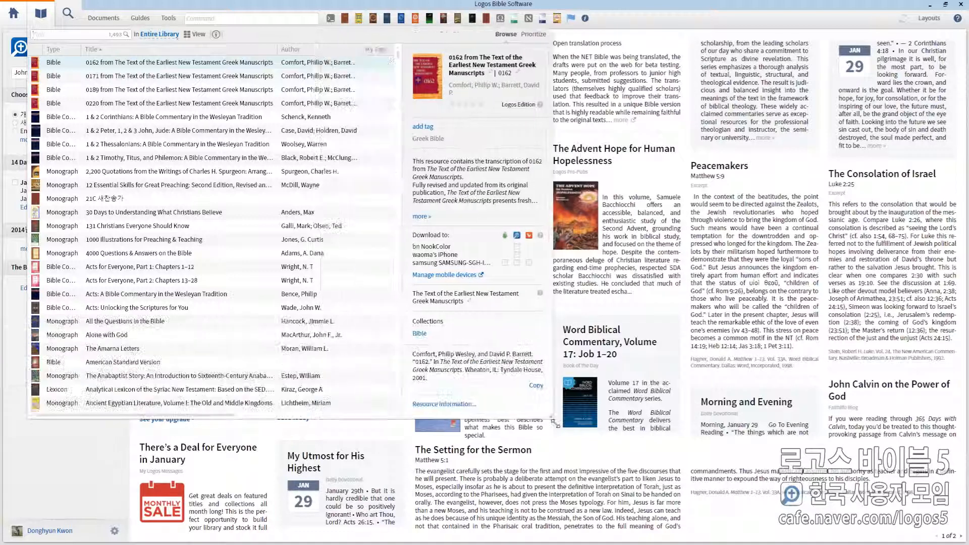
{"action": "left_click", "coordinate": [42, 17]}
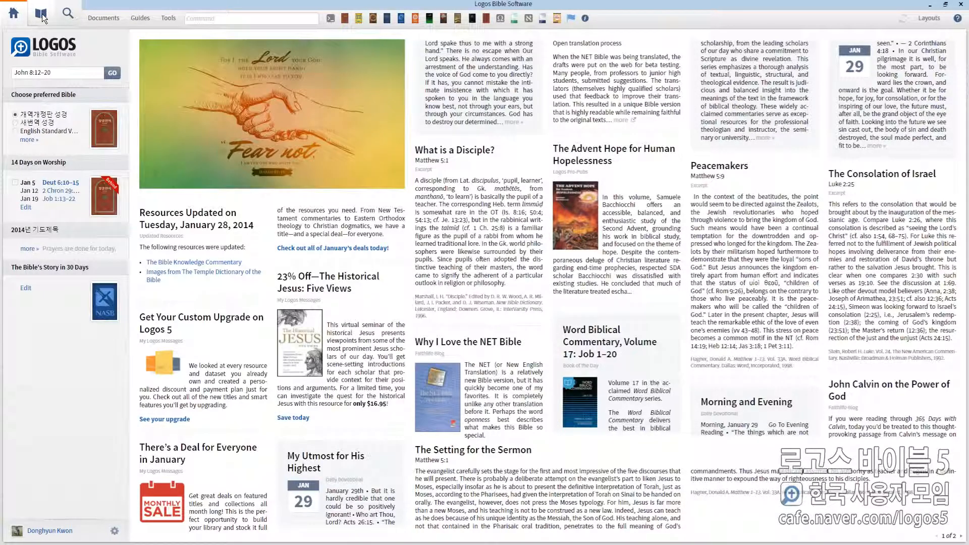
{"action": "left_click", "coordinate": [42, 13]}
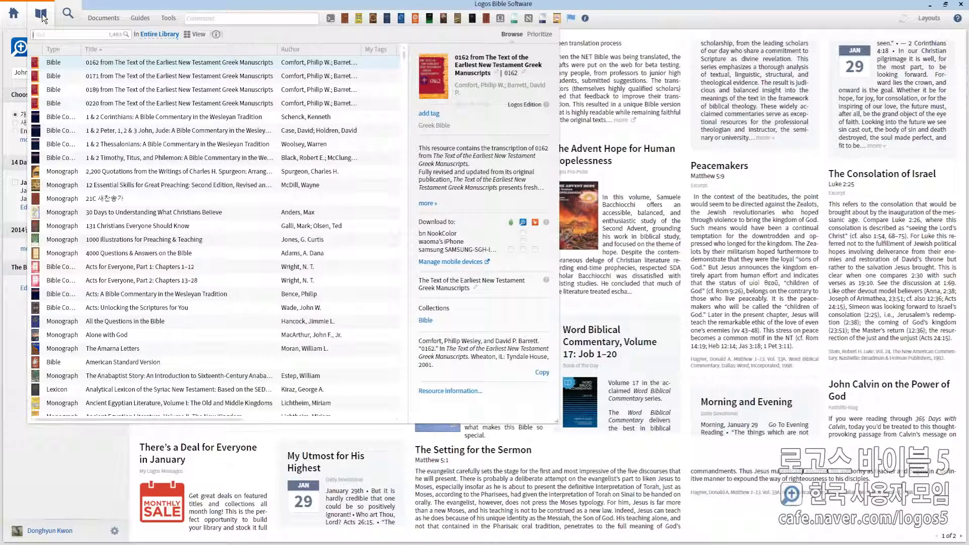
{"action": "left_click", "coordinate": [41, 14]}
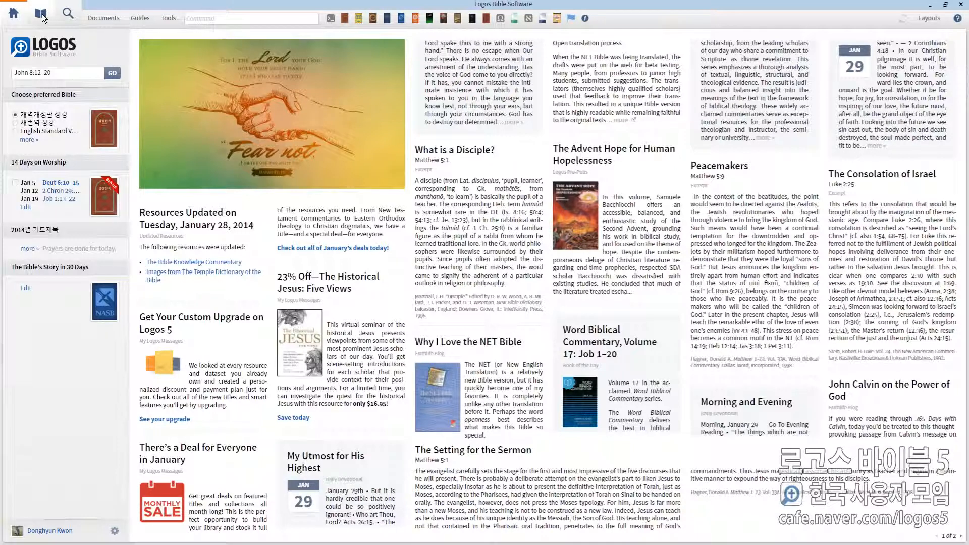
{"action": "left_click", "coordinate": [41, 14]}
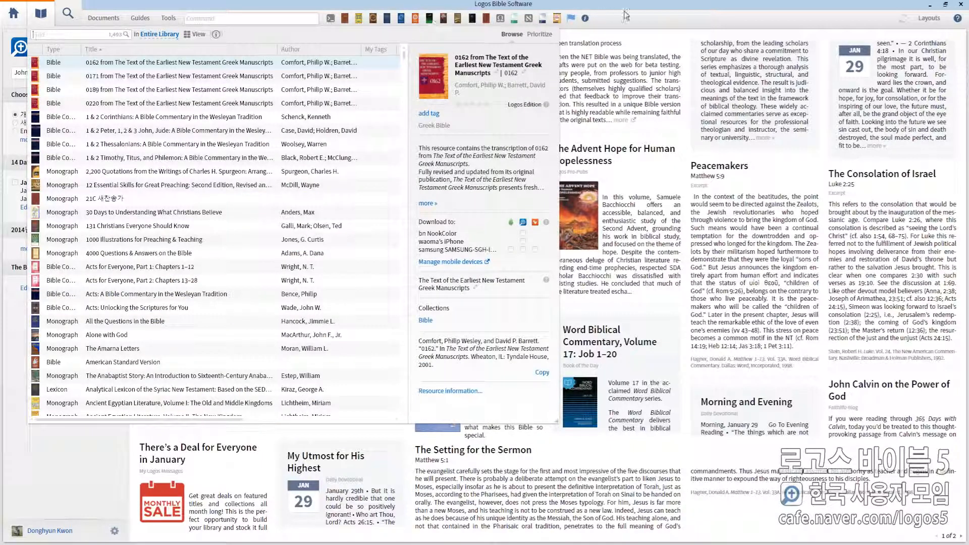
{"action": "key", "text": "Escape"}
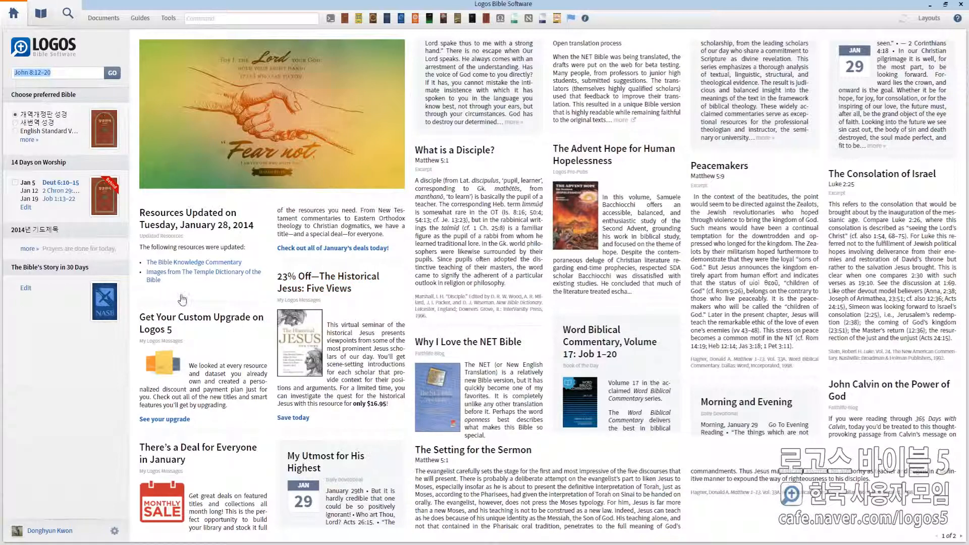
Open the Library in a floating window over the home page
{"action": "right_click", "coordinate": [43, 18]}
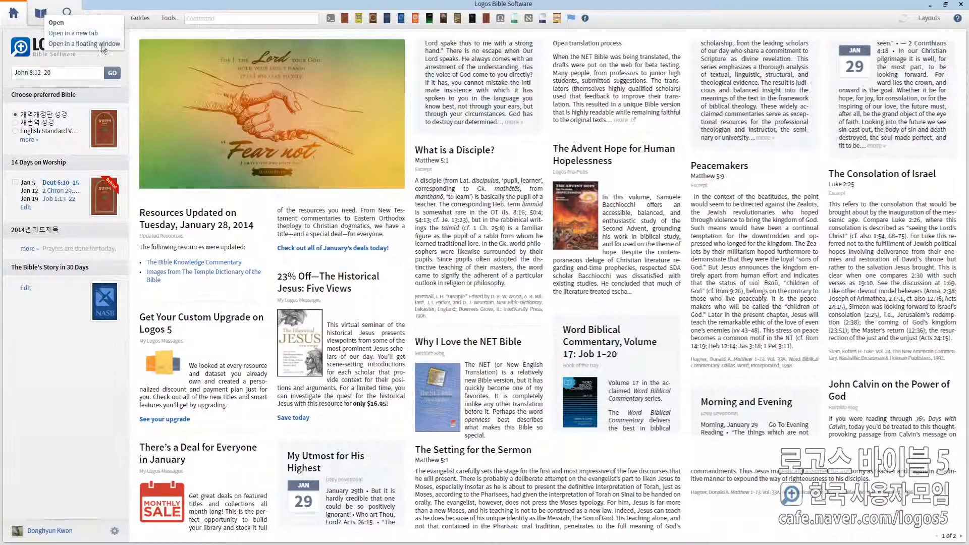
{"action": "left_click", "coordinate": [99, 43]}
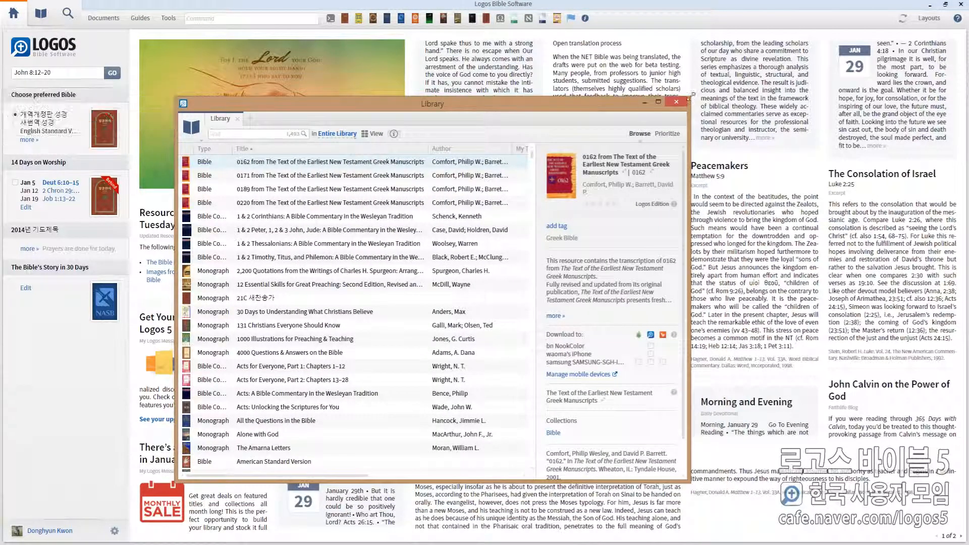
Replace the floating Library window with a new Library tab placed first, ahead of the Passage Guide tab
{"action": "left_click", "coordinate": [677, 102]}
{"action": "right_click", "coordinate": [37, 14]}
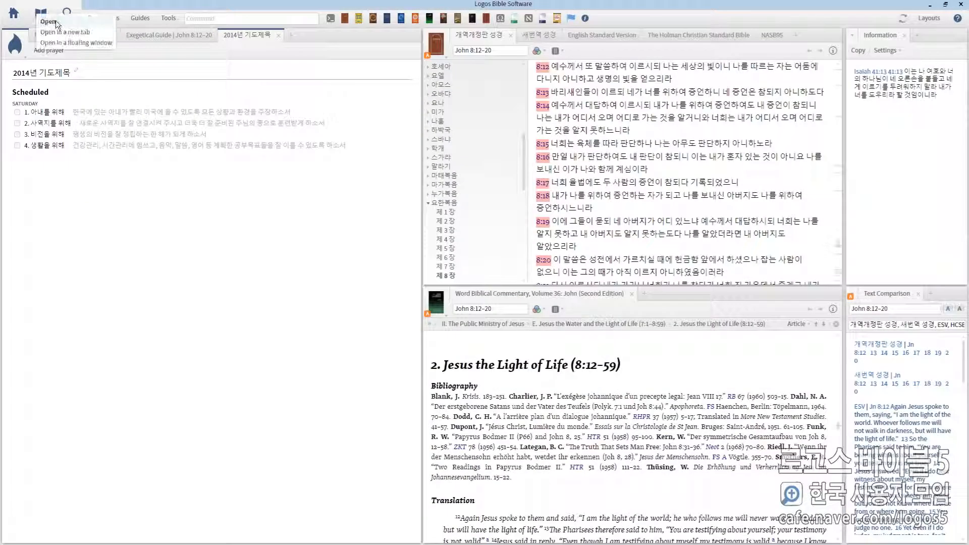
{"action": "left_click", "coordinate": [63, 31]}
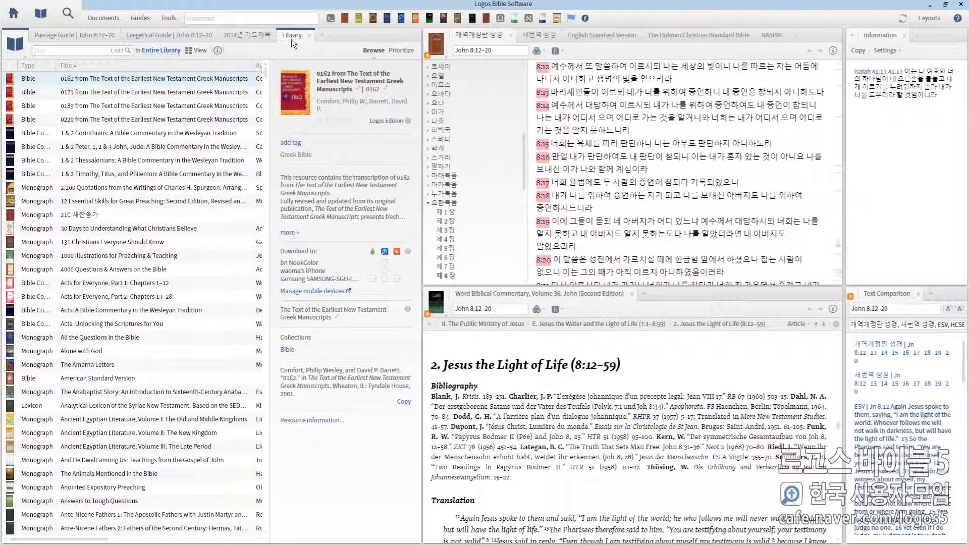
{"action": "mouse_move", "coordinate": [292, 36]}
{"action": "left_mouse_down"}
{"action": "mouse_move", "coordinate": [534, 50]}
{"action": "mouse_move", "coordinate": [532, 37]}
{"action": "mouse_move", "coordinate": [587, 37]}
{"action": "mouse_move", "coordinate": [580, 51]}
{"action": "mouse_move", "coordinate": [173, 65]}
{"action": "mouse_move", "coordinate": [67, 34]}
{"action": "left_mouse_up"}
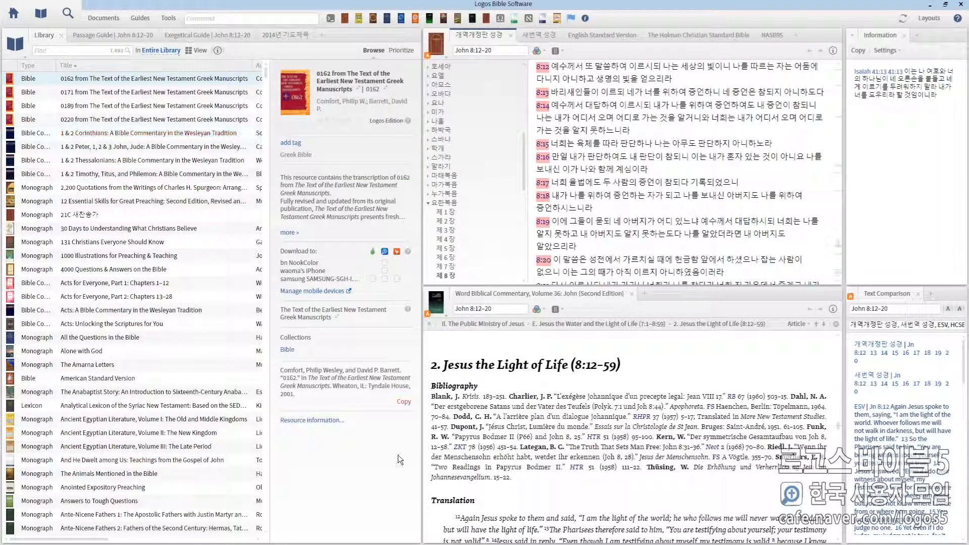
Open the Library and its neighbouring tabs together in one floating window, maximize it to browse the list, and restore its size
{"action": "right_click", "coordinate": [46, 36]}
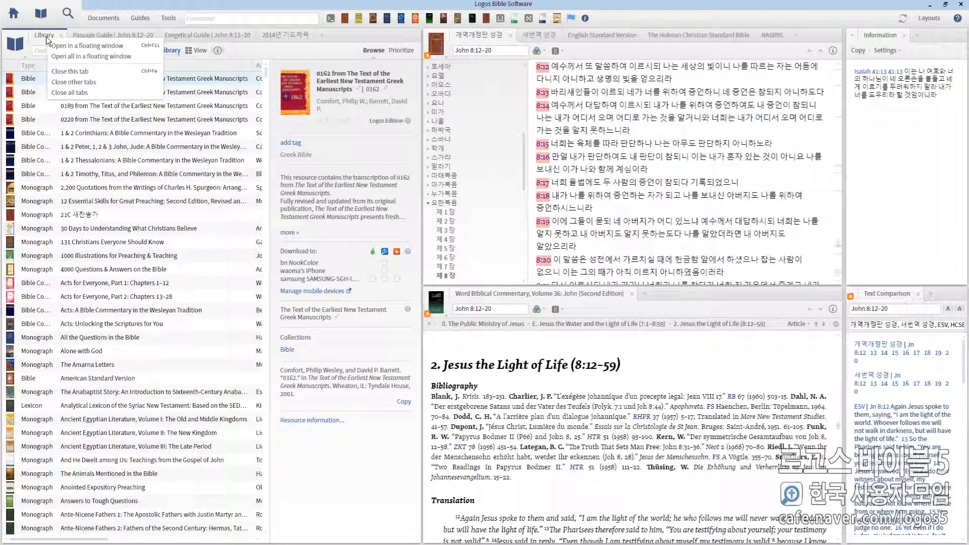
{"action": "left_click", "coordinate": [80, 56]}
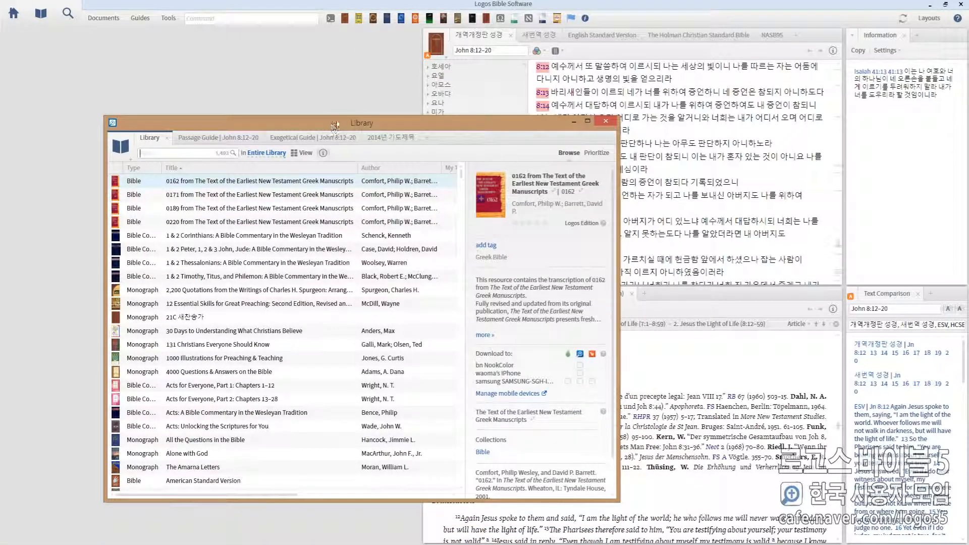
{"action": "double_click", "coordinate": [335, 125]}
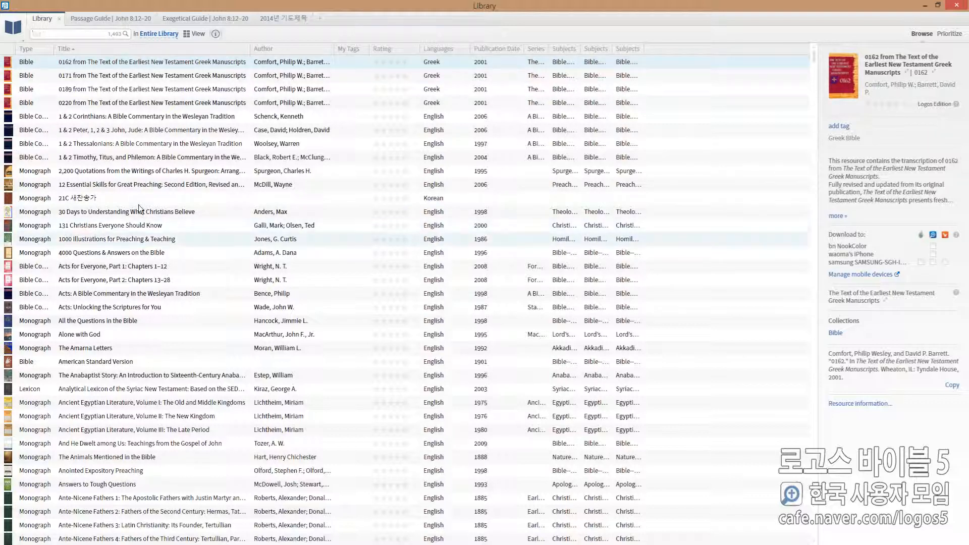
{"action": "scroll", "coordinate": [813, 66], "scroll_direction": "down", "scroll_amount": 1}
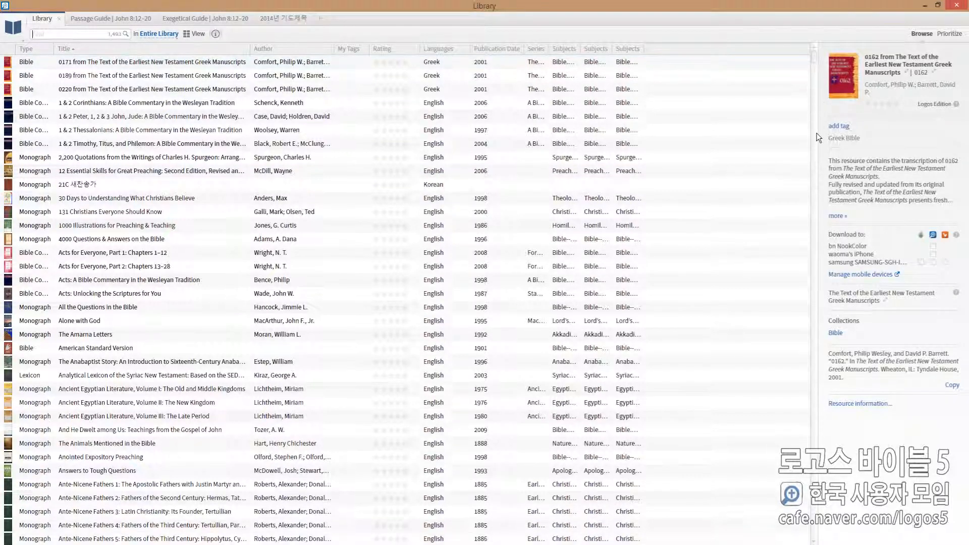
{"action": "left_click", "coordinate": [814, 197]}
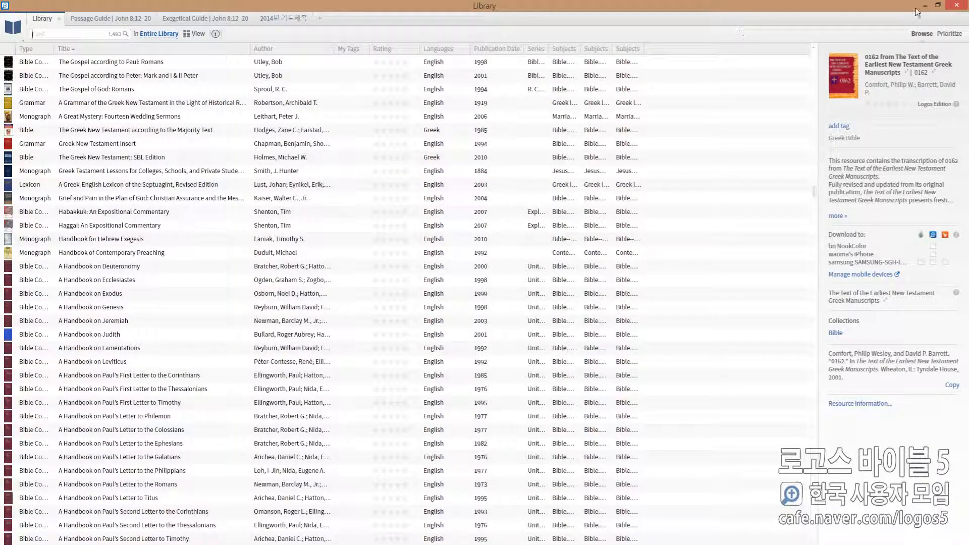
{"action": "left_click", "coordinate": [937, 7]}
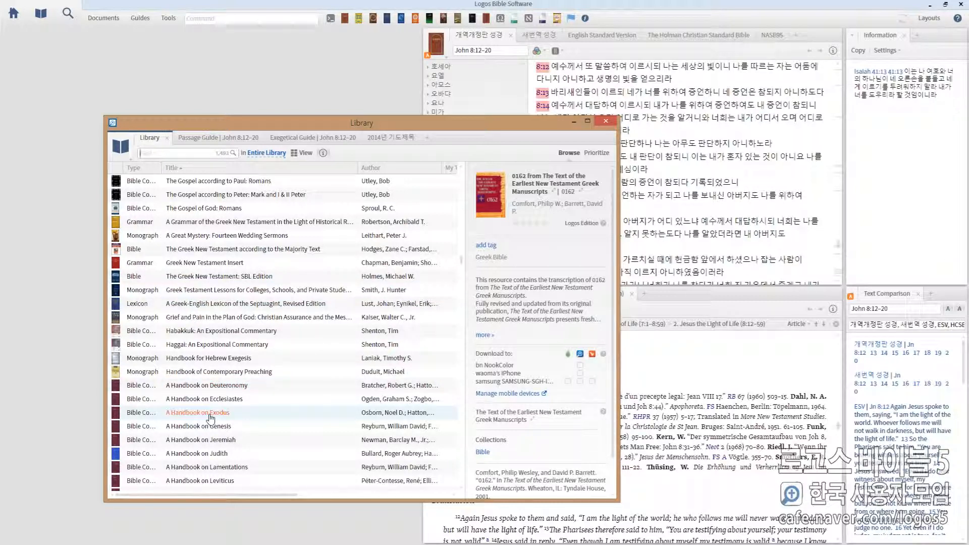
Open A Handbook on Exodus from the Library, then bring back the floating Library window and browse its resource list
{"action": "left_click", "coordinate": [213, 415]}
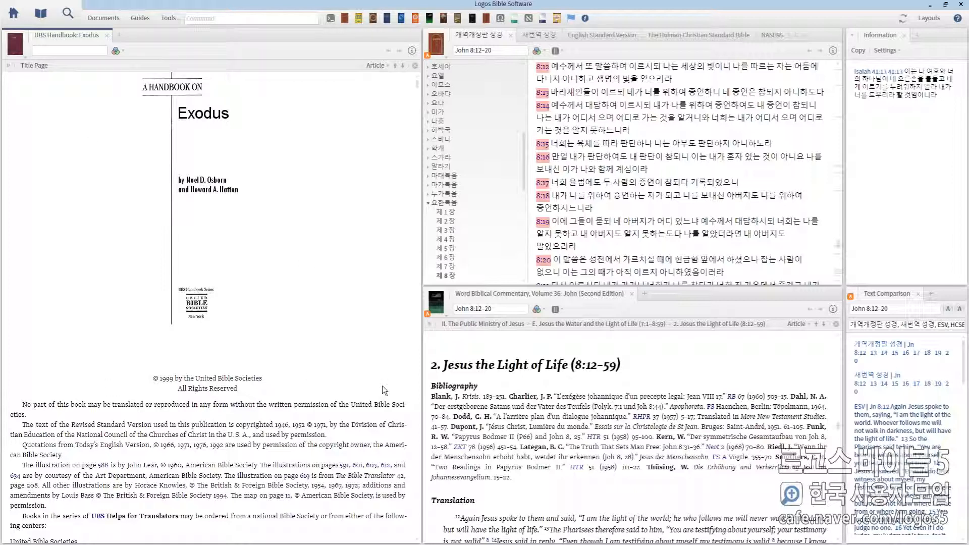
{"action": "key", "text": "alt+Tab"}
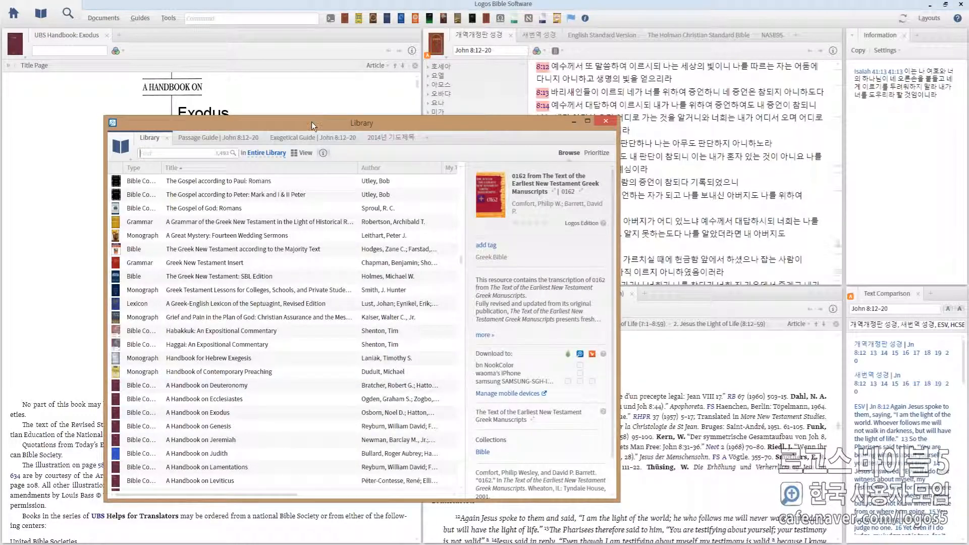
{"action": "left_click_drag", "start_coordinate": [311, 122], "coordinate": [312, 93]}
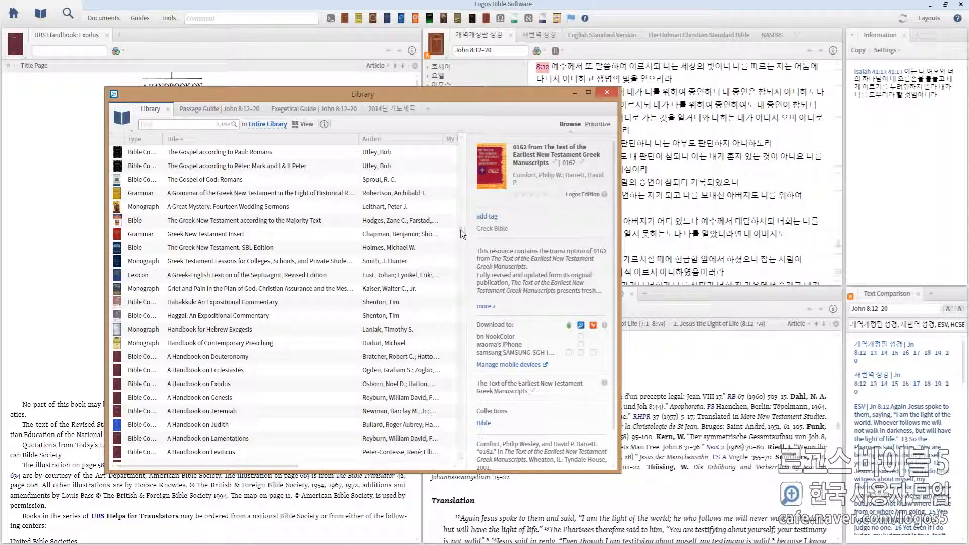
{"action": "left_click_drag", "start_coordinate": [460, 229], "coordinate": [462, 168]}
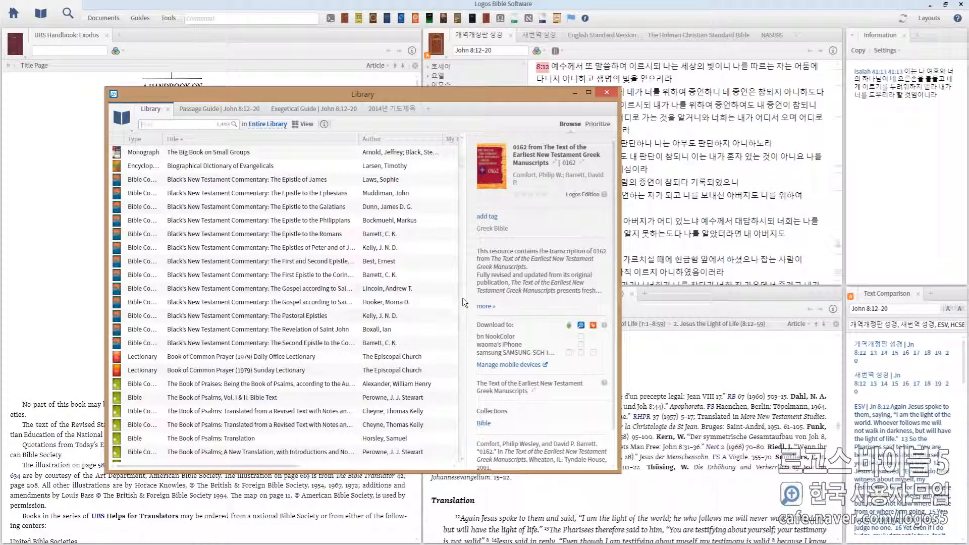
{"action": "left_click_drag", "start_coordinate": [462, 298], "coordinate": [461, 340]}
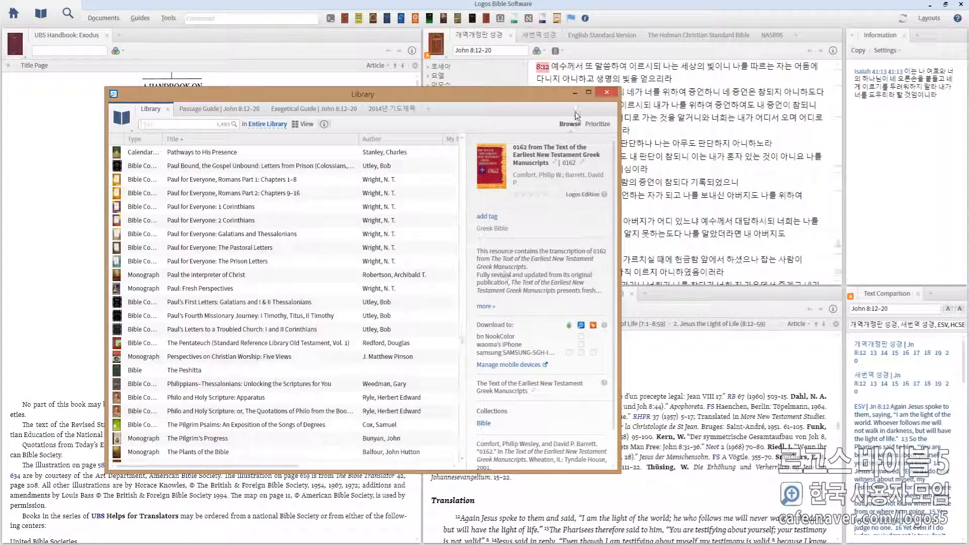
Maximize the Library window, search it for "alone with", and clear the search
{"action": "left_click", "coordinate": [587, 93]}
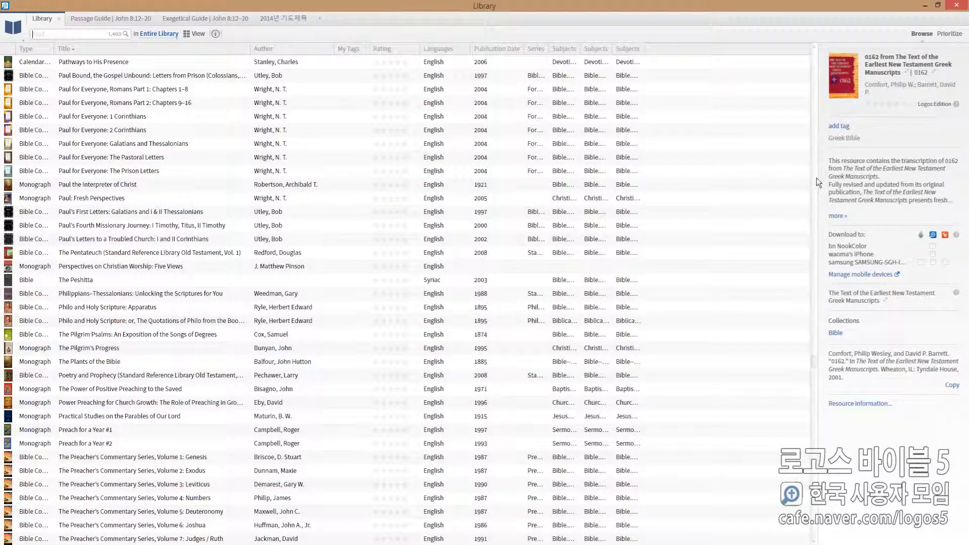
{"action": "left_click_drag", "start_coordinate": [813, 361], "coordinate": [813, 71]}
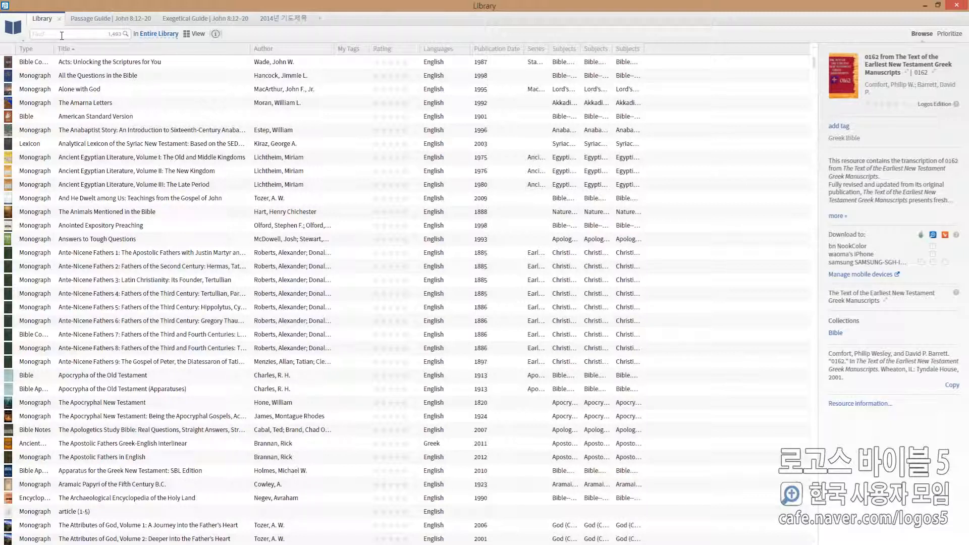
{"action": "type", "text": "alone"}
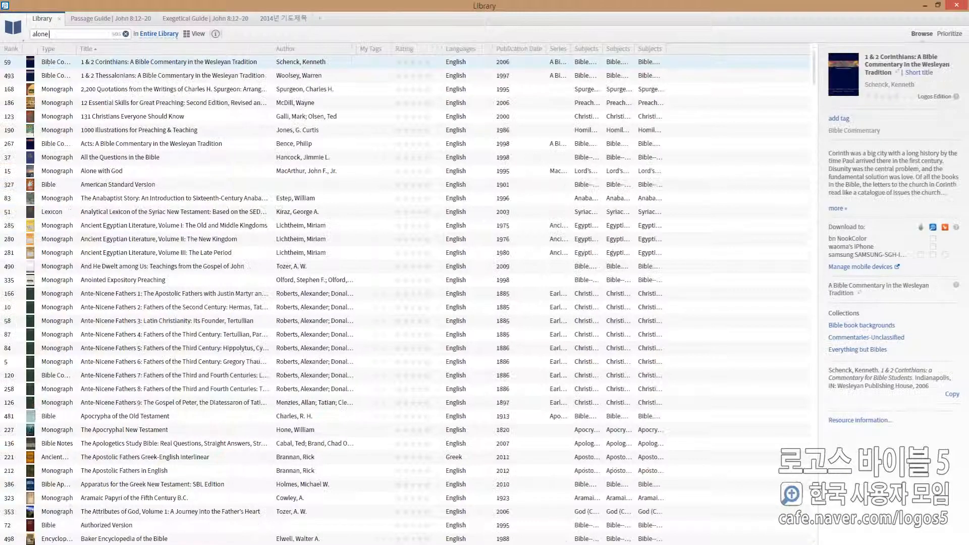
{"action": "type", "text": " with"}
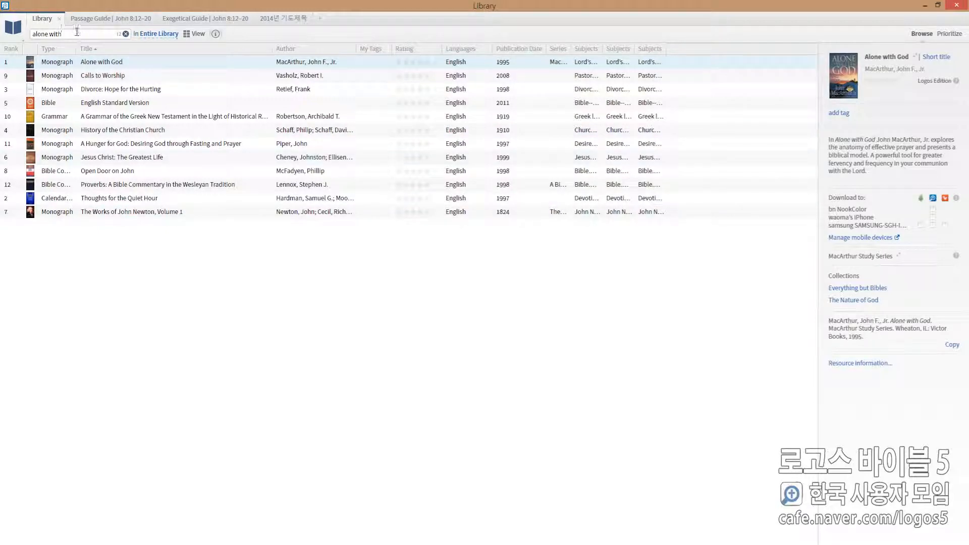
{"action": "left_click_drag", "start_coordinate": [75, 33], "coordinate": [17, 35]}
{"action": "key", "text": "BackSpace"}
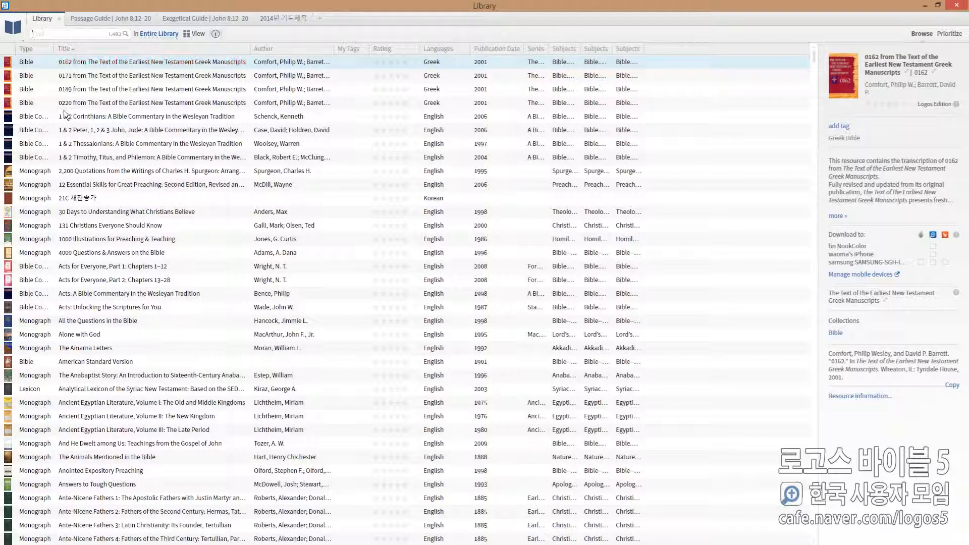
Arrange the Library resources by type and by title in both ascending and descending order
{"action": "left_click", "coordinate": [24, 50]}
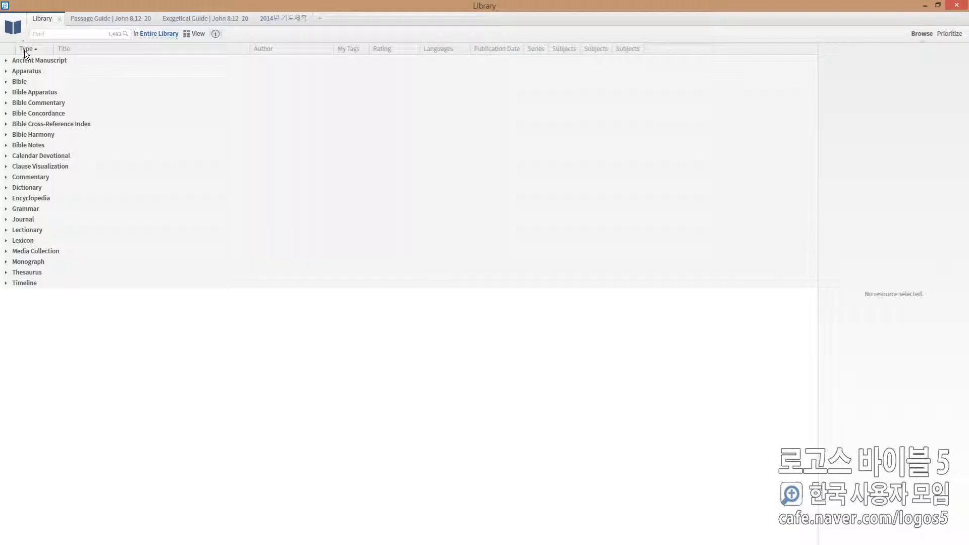
{"action": "left_click", "coordinate": [77, 48]}
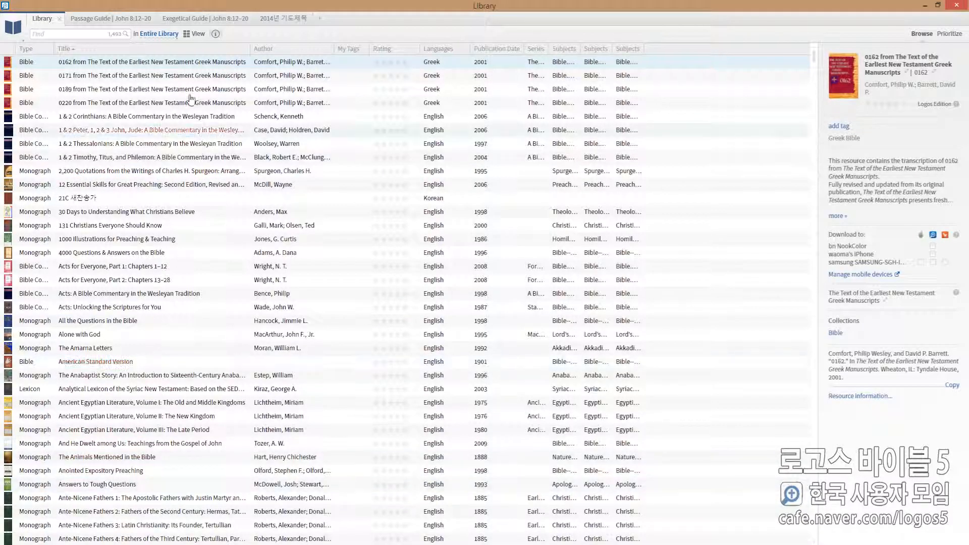
{"action": "left_click", "coordinate": [129, 52]}
{"action": "left_click", "coordinate": [129, 50]}
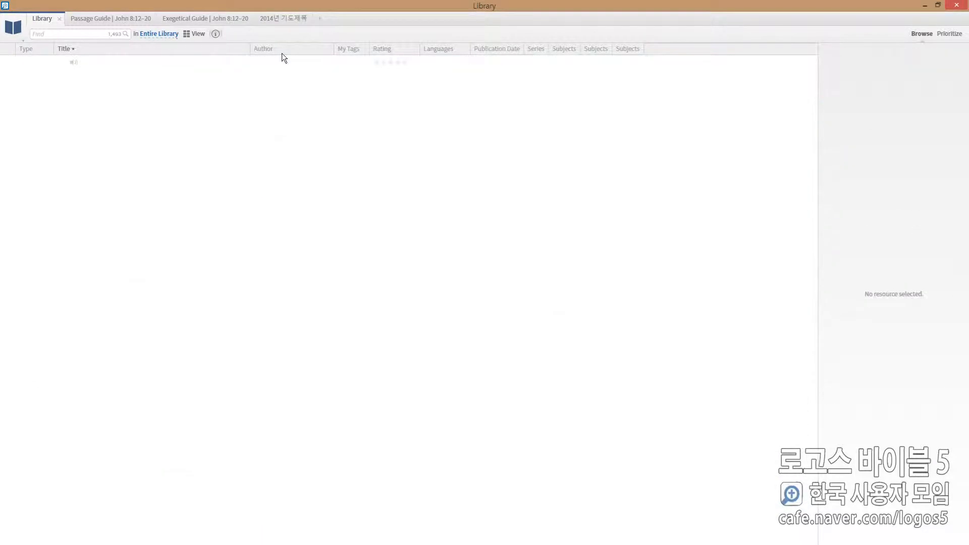
Group the Library resources by author and expand the first two author groups
{"action": "left_click", "coordinate": [287, 49]}
{"action": "left_click", "coordinate": [289, 49]}
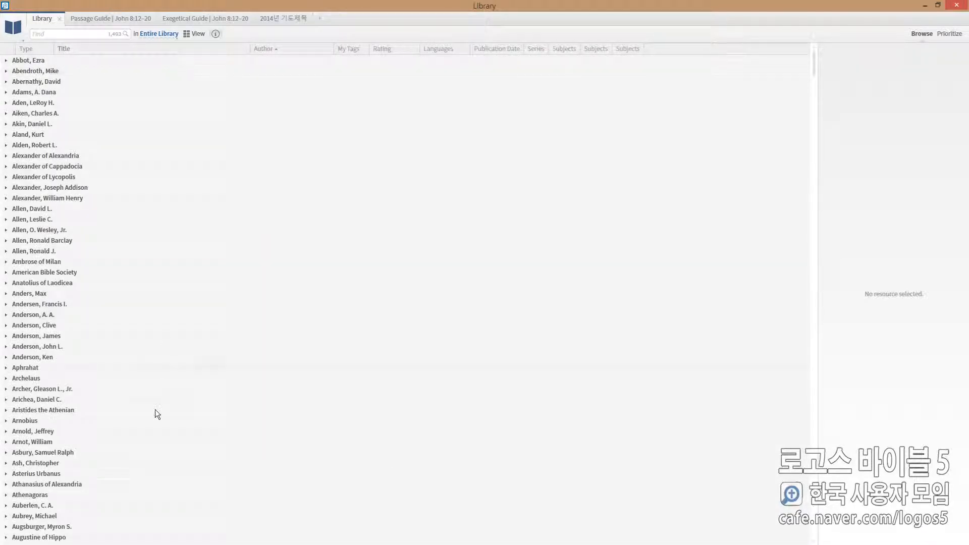
{"action": "left_click", "coordinate": [7, 60]}
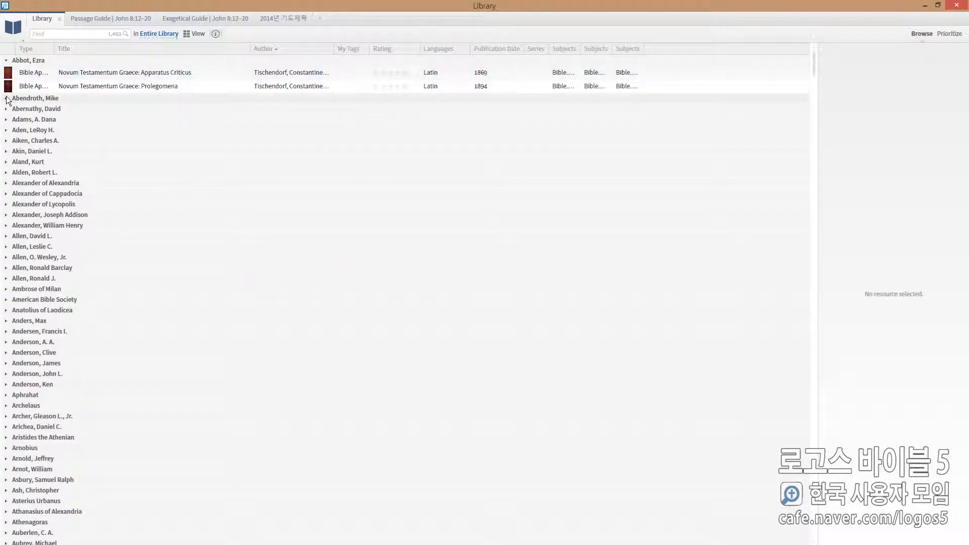
{"action": "left_click", "coordinate": [6, 99]}
Group the Library by type, check the contents of the Bible and Bible Apparatus groups, and return to sorting by title
{"action": "left_click", "coordinate": [37, 50]}
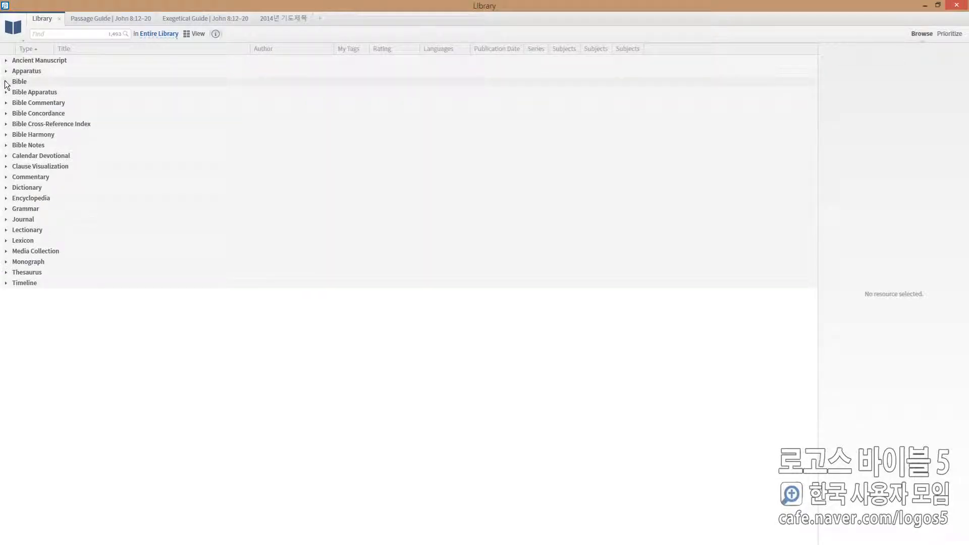
{"action": "left_click", "coordinate": [6, 81]}
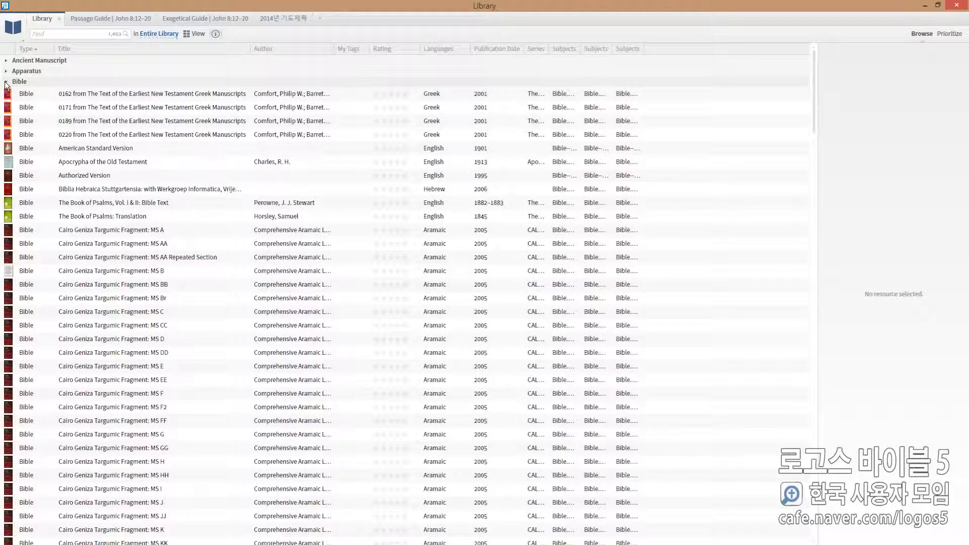
{"action": "left_click", "coordinate": [6, 82]}
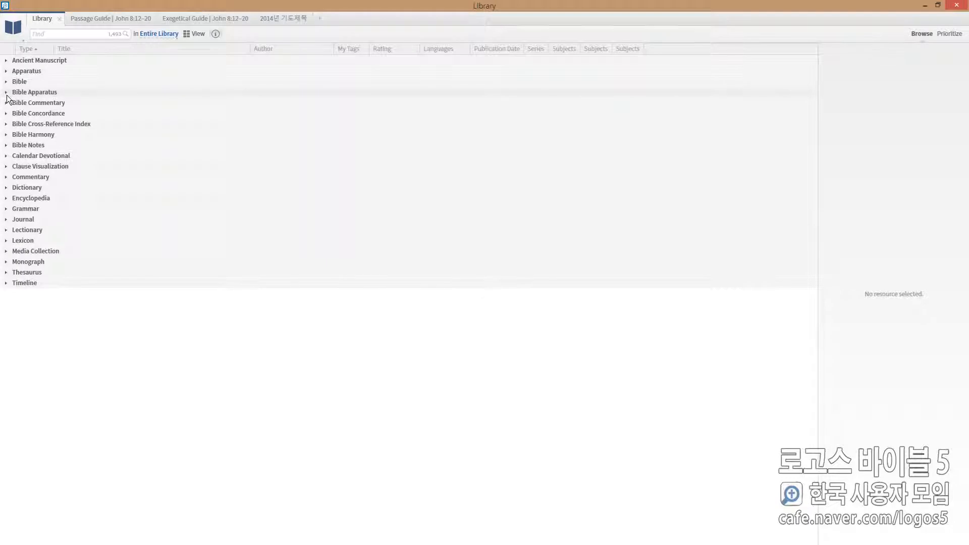
{"action": "left_click", "coordinate": [6, 93]}
{"action": "left_click", "coordinate": [6, 92]}
{"action": "left_click", "coordinate": [68, 47]}
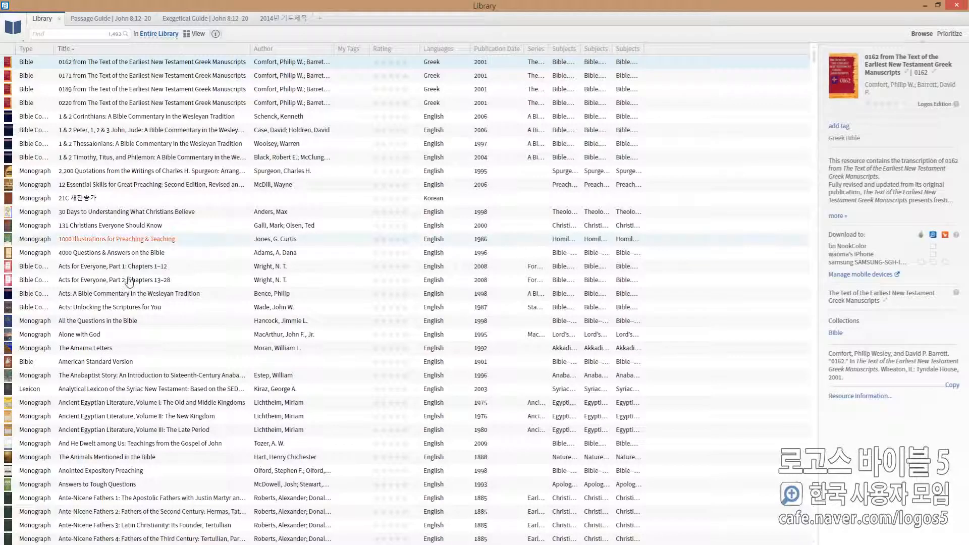
Filter the Library with the search type:bible and look through the listed Bibles
{"action": "left_click", "coordinate": [54, 34]}
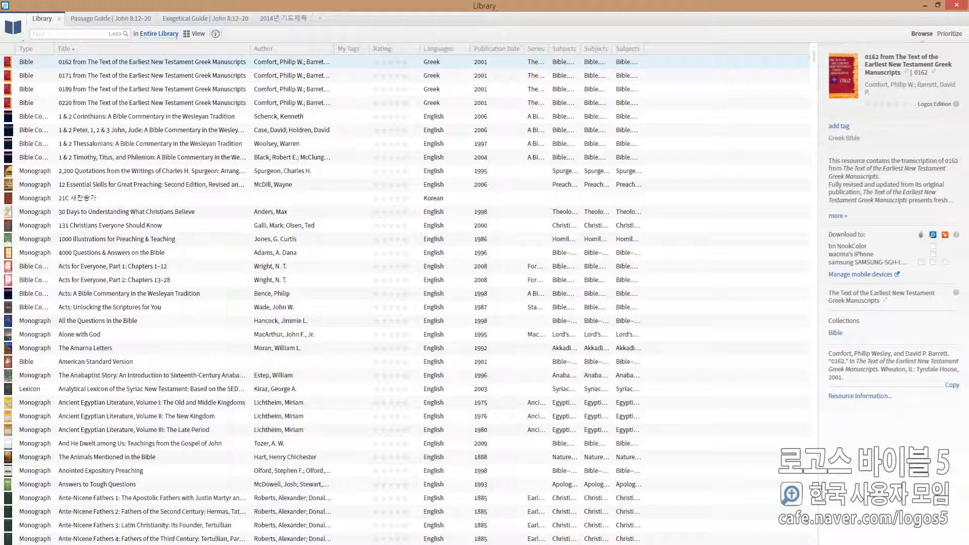
{"action": "type", "text": "type"}
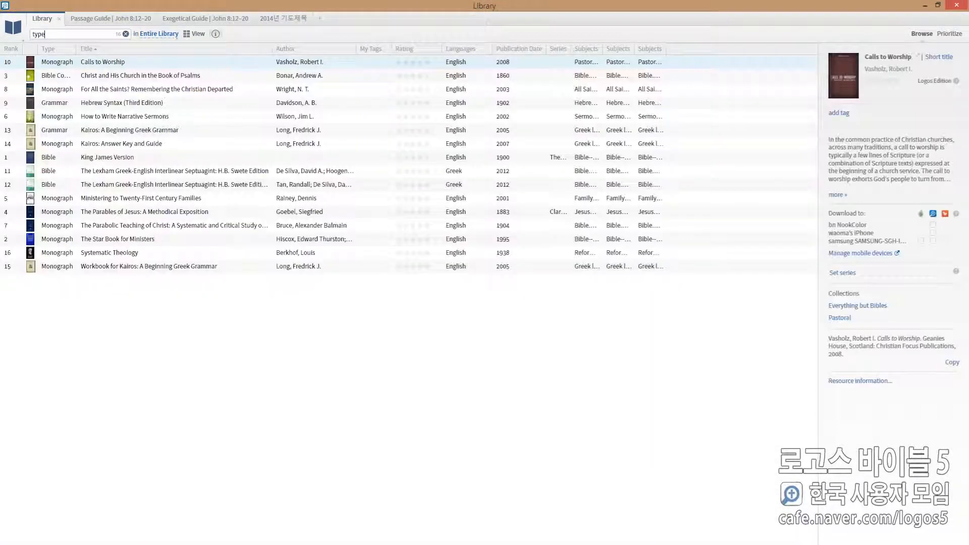
{"action": "type", "text": ":bible"}
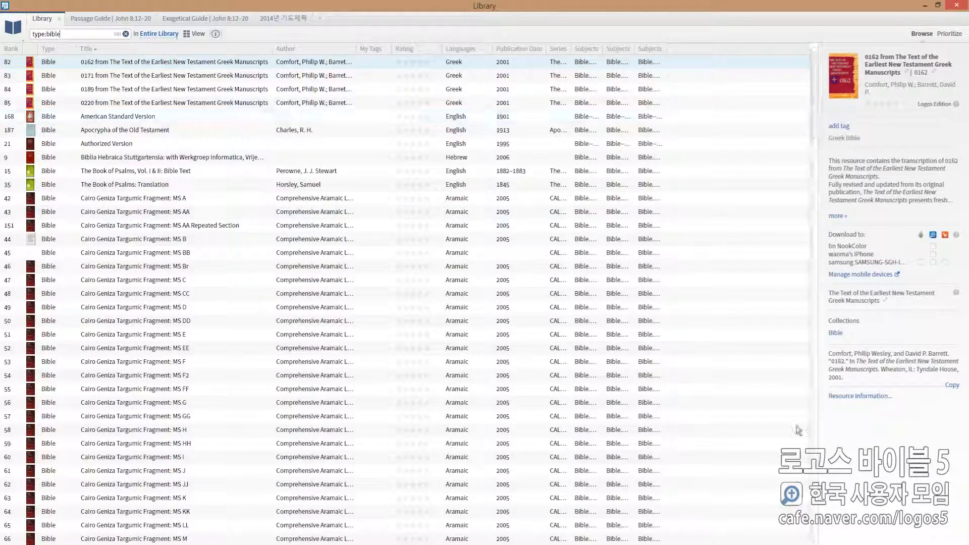
{"action": "scroll", "coordinate": [793, 403], "scroll_direction": "down", "scroll_amount": 4}
{"action": "scroll", "coordinate": [794, 108], "scroll_direction": "up", "scroll_amount": 4}
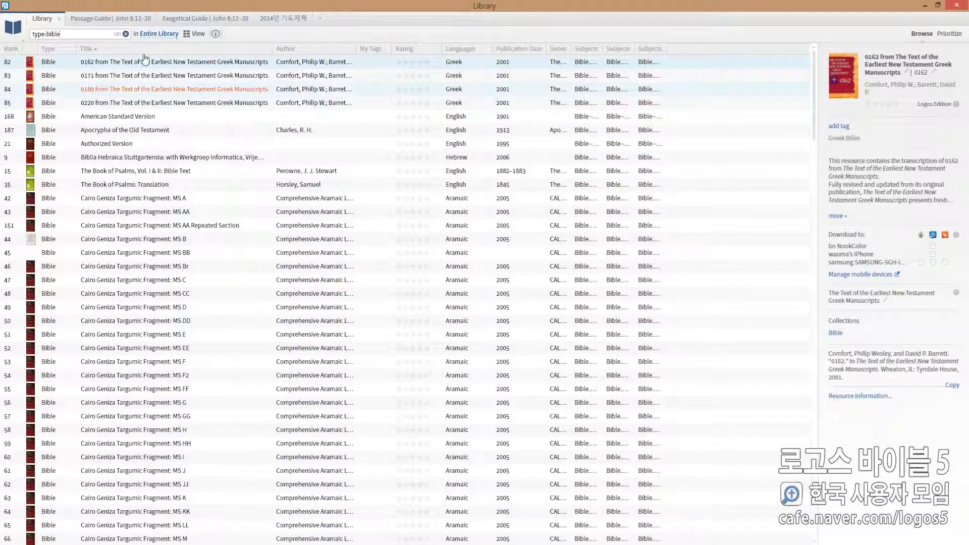
Narrow the Bible search by title, trying title:esv and replacing it with title:eng
{"action": "left_click", "coordinate": [70, 34]}
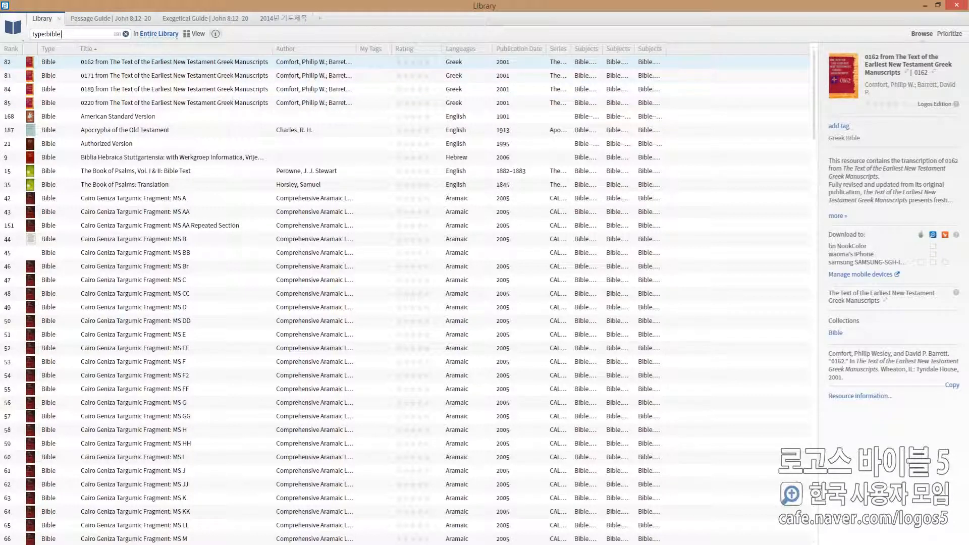
{"action": "key", "text": "Return"}
{"action": "type", "text": "title"}
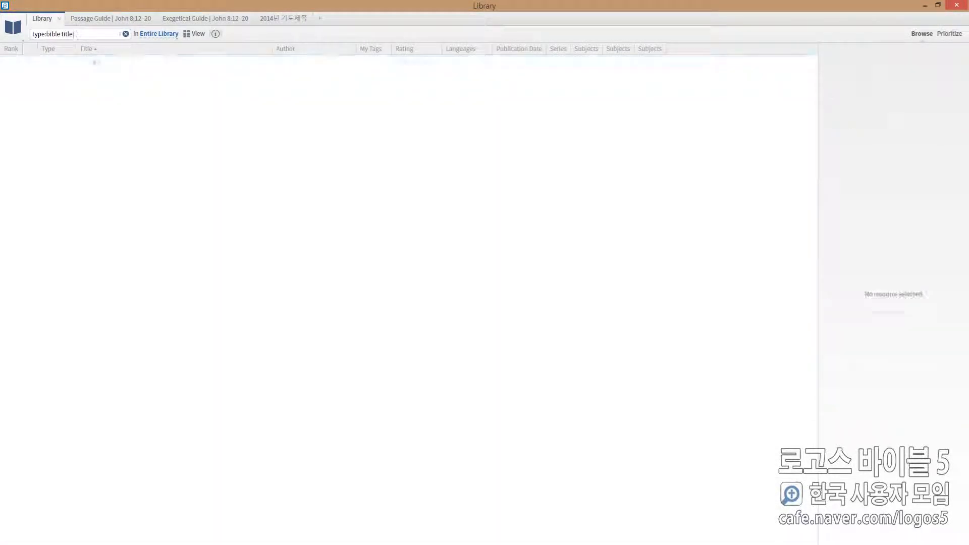
{"action": "type", "text": ":i"}
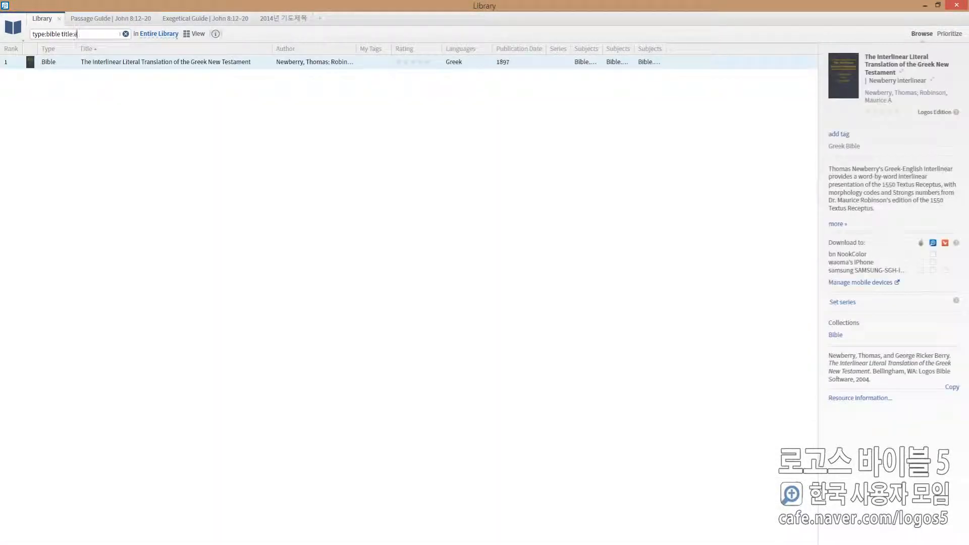
{"action": "type", "text": "sv"}
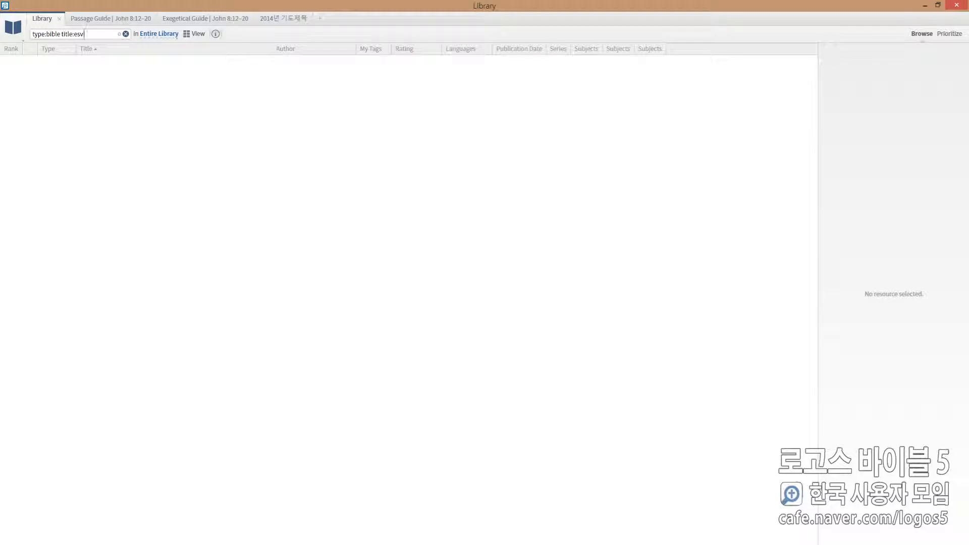
{"action": "key", "text": "BackSpace"}
{"action": "key", "text": "BackSpace"}
{"action": "type", "text": "ng"}
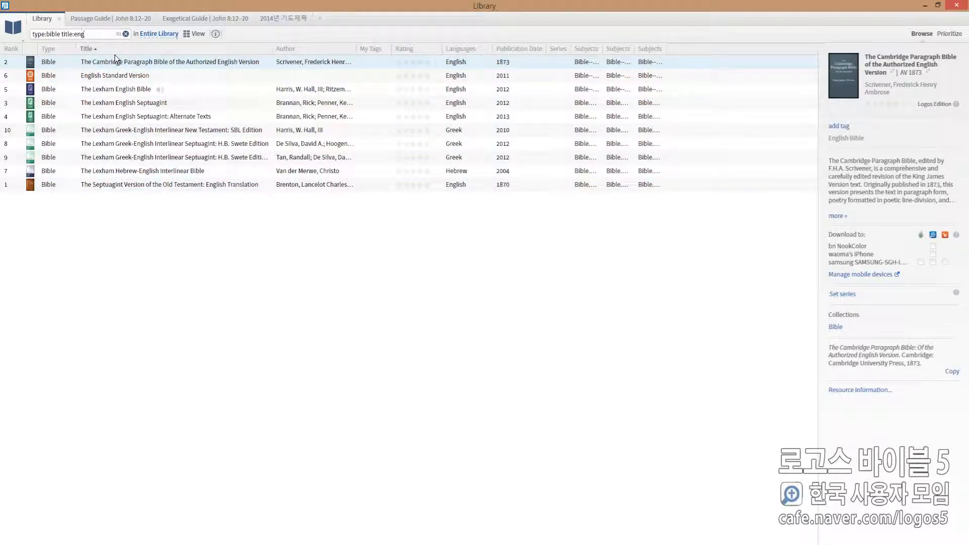
Replace the Library search with lang:greek and look through the listed Greek resources
{"action": "key", "text": "ctrl+a"}
{"action": "key", "text": "BackSpace"}
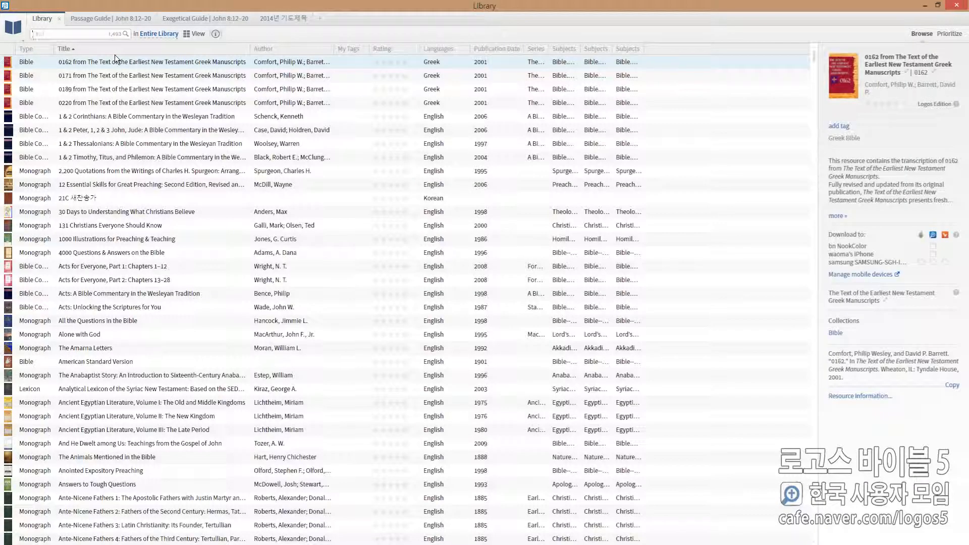
{"action": "type", "text": "lang"}
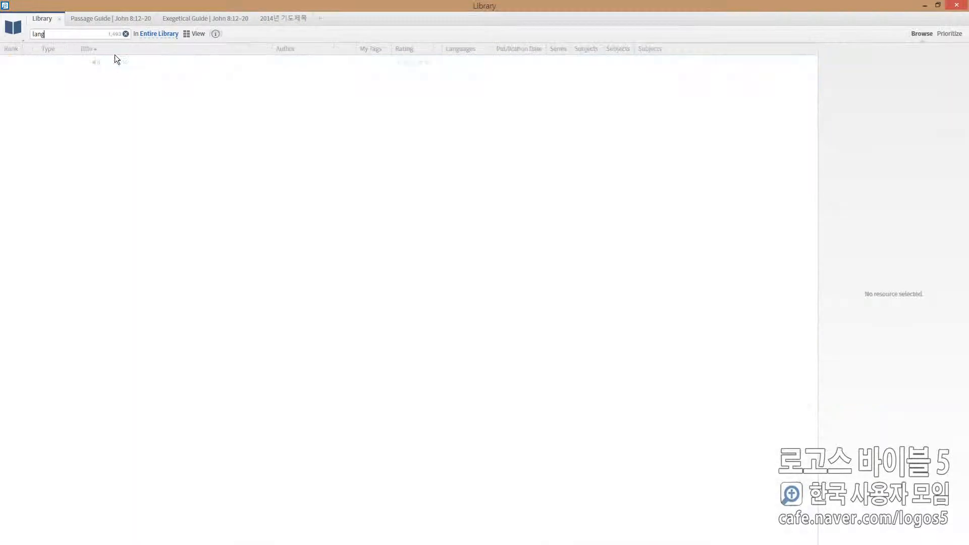
{"action": "type", "text": ":"}
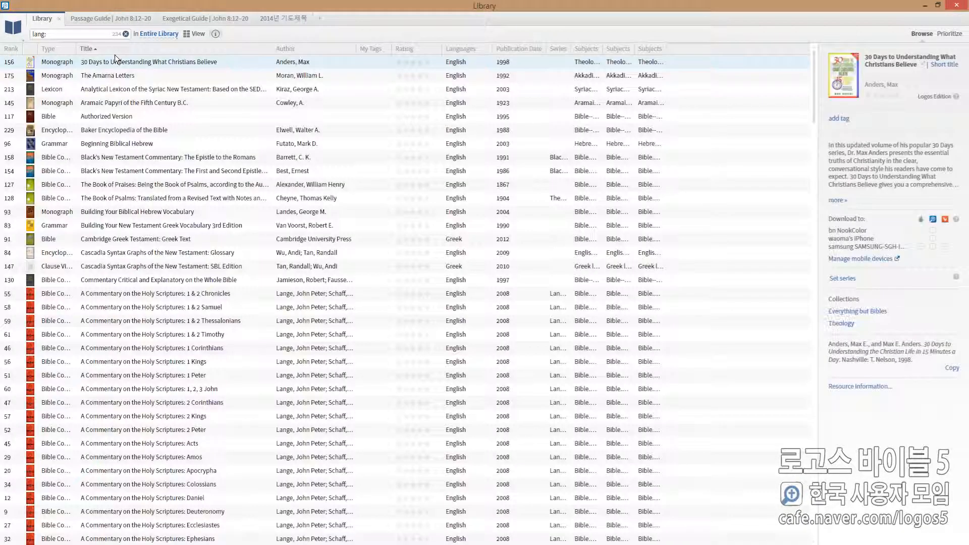
{"action": "type", "text": "greek"}
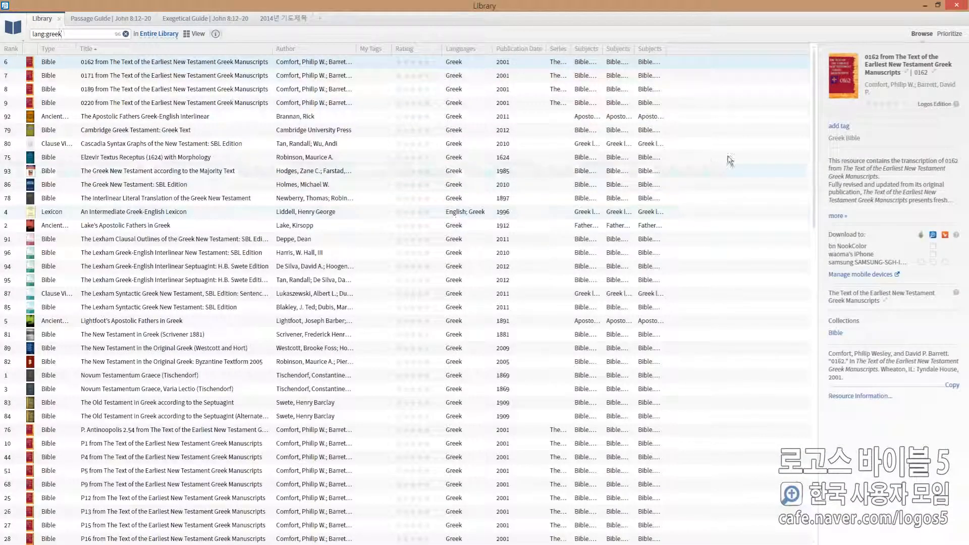
{"action": "scroll", "coordinate": [812, 237], "scroll_direction": "down", "scroll_amount": 12}
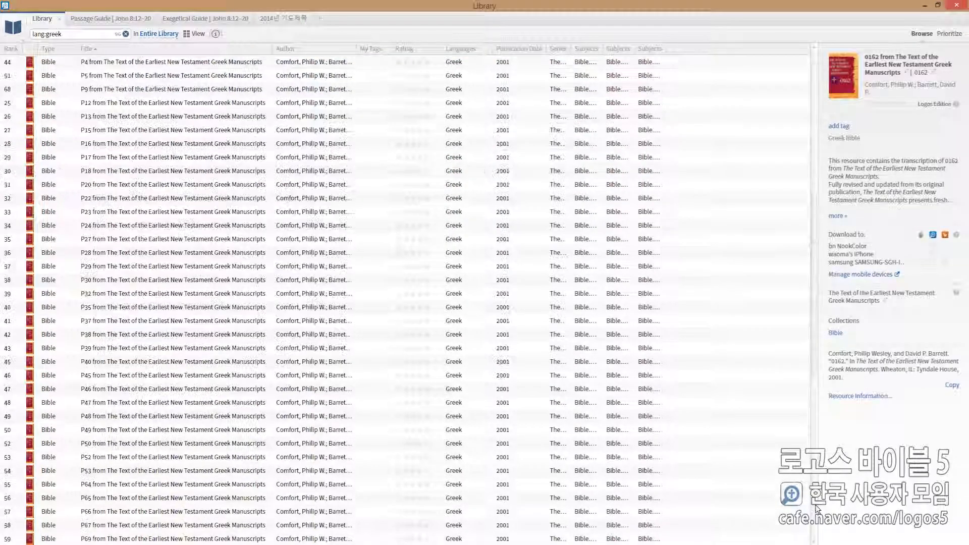
{"action": "left_click_drag", "start_coordinate": [813, 253], "coordinate": [820, 76]}
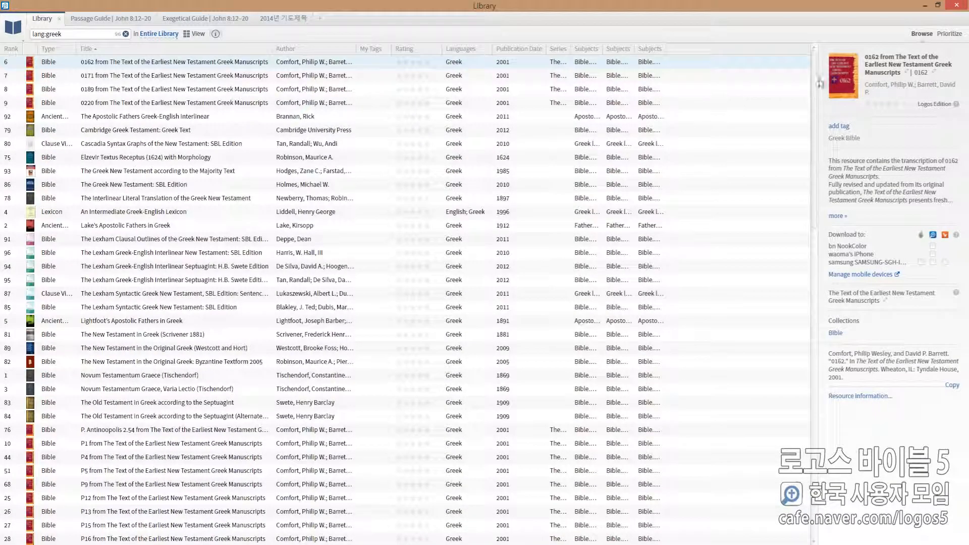
Narrow the Greek-language search to titles containing lex with lang:greek title:lex
{"action": "left_click", "coordinate": [93, 35]}
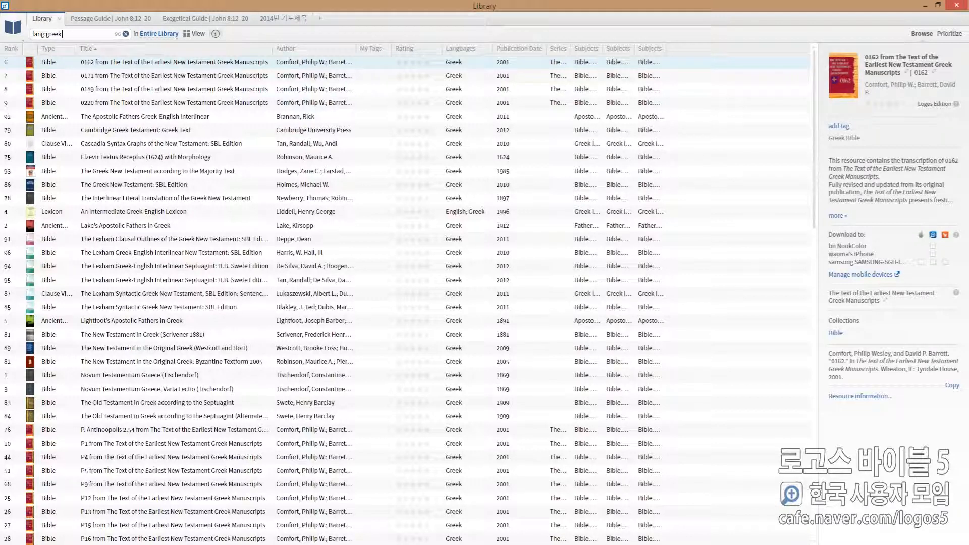
{"action": "type", "text": "title:l"}
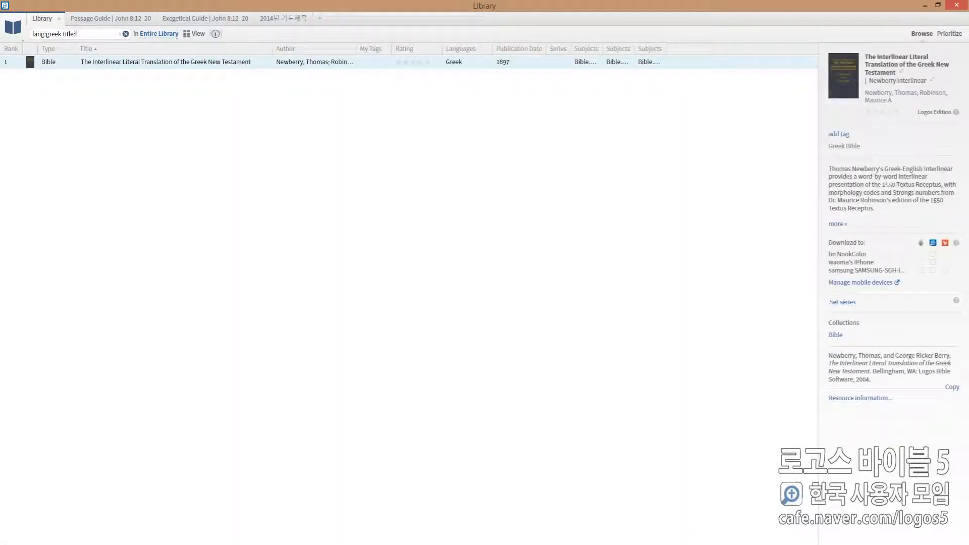
{"action": "type", "text": "ex"}
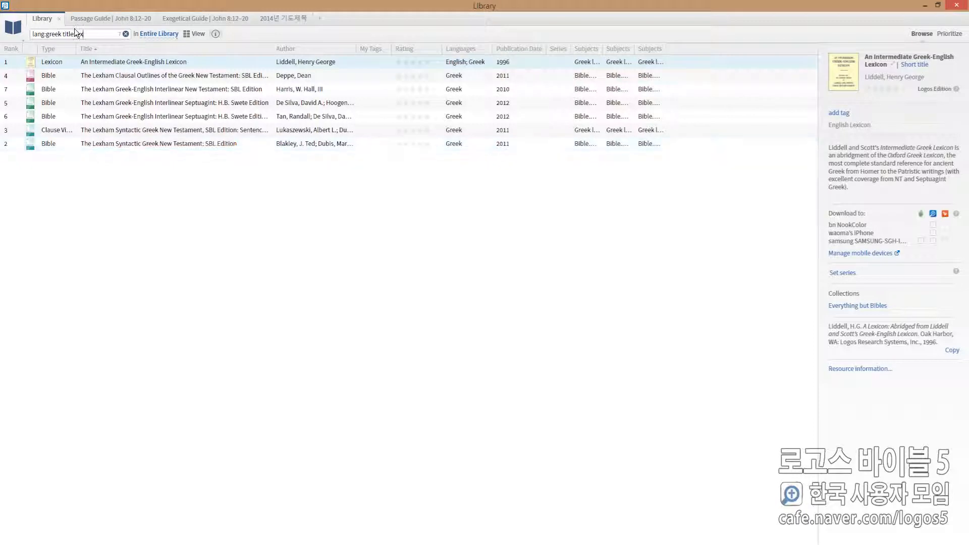
Clear the Library search, switch the resources to the large-cover list view, and return to the column view
{"action": "left_click_drag", "start_coordinate": [90, 35], "coordinate": [21, 33]}
{"action": "key", "text": "BackSpace"}
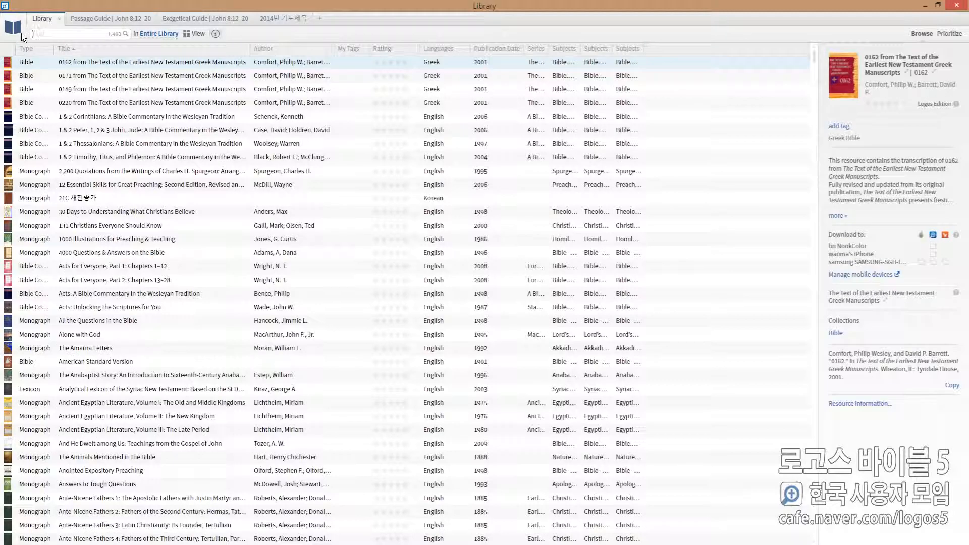
{"action": "left_click", "coordinate": [193, 38]}
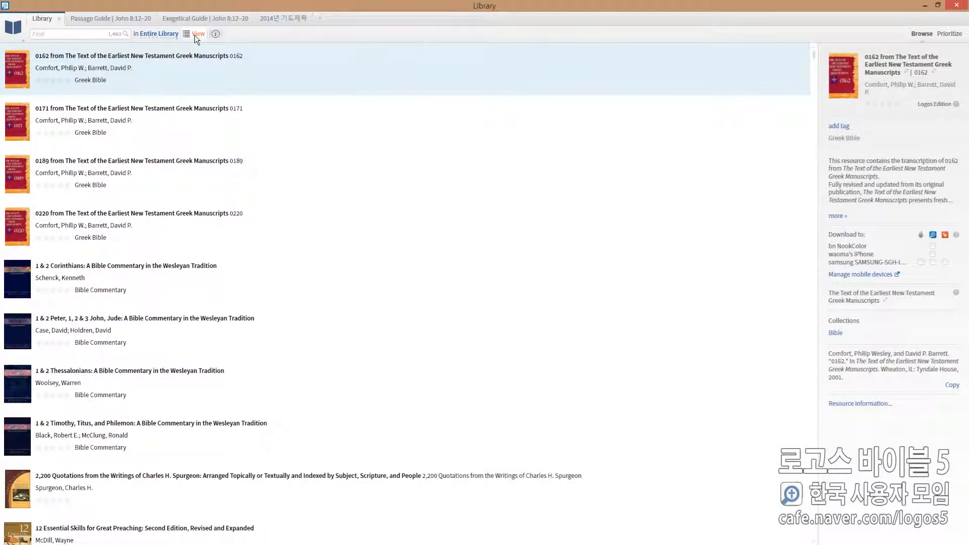
{"action": "left_click", "coordinate": [194, 35]}
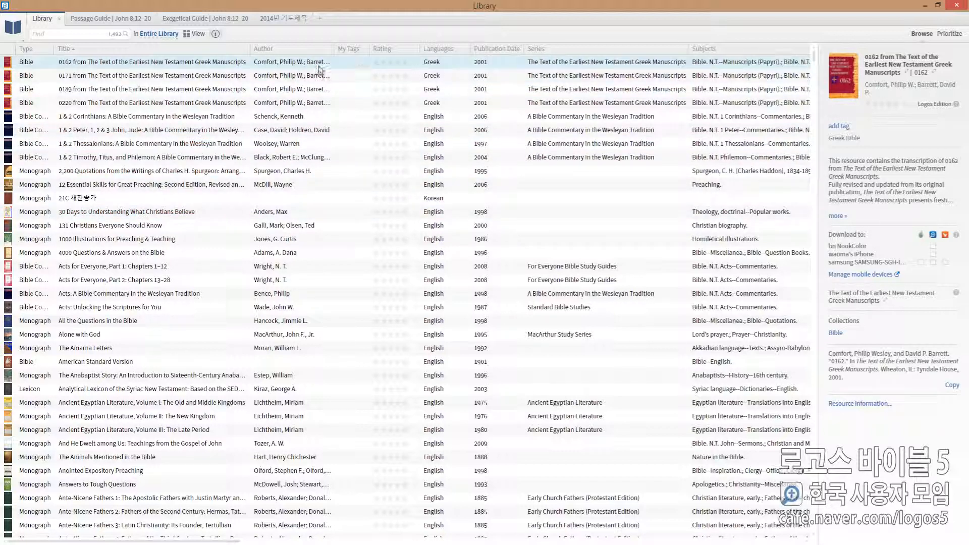
View the details of the 0171 manuscript text, 4000 Questions & Answers on the Bible, and The Anabaptist Story in turn
{"action": "left_click", "coordinate": [301, 75]}
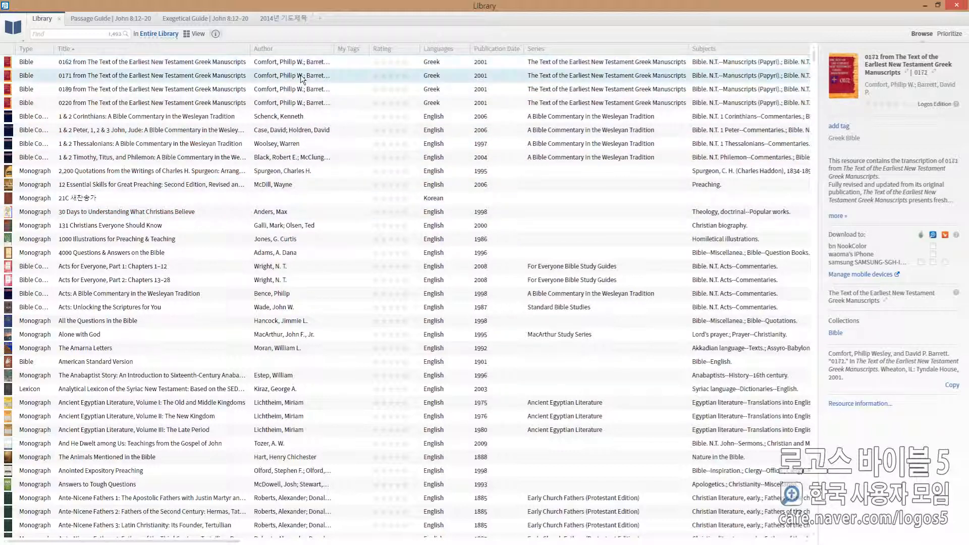
{"action": "left_click", "coordinate": [277, 254]}
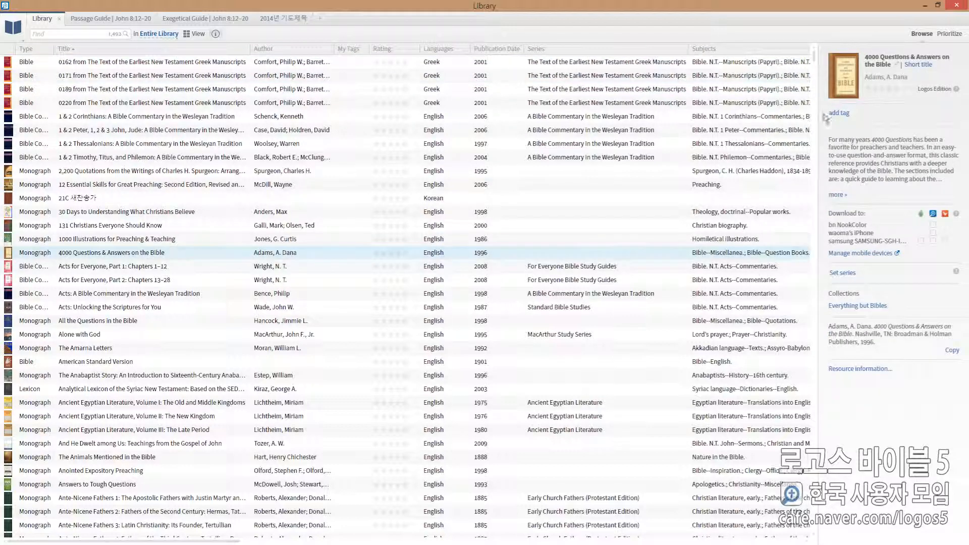
{"action": "left_click", "coordinate": [274, 378]}
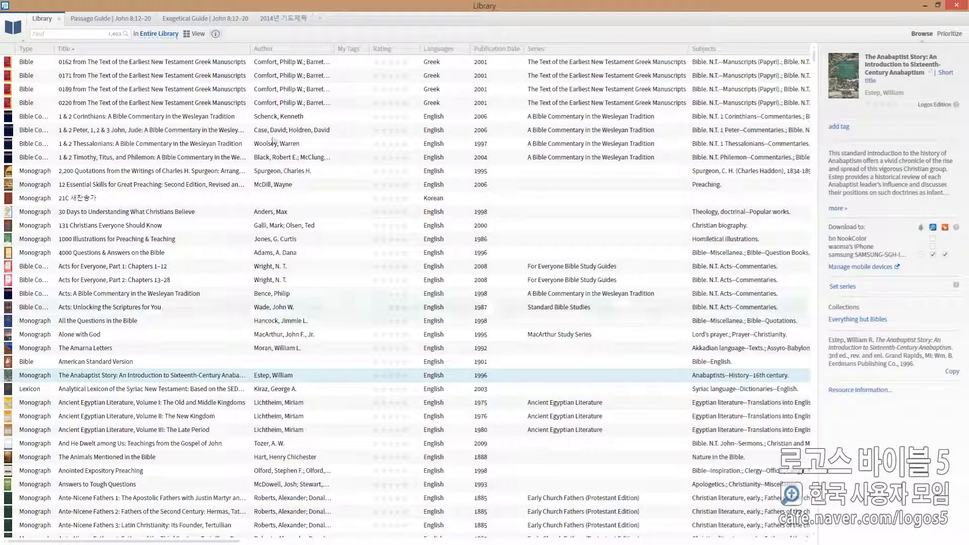
Hide the resource information pane and show it again
{"action": "left_click", "coordinate": [215, 34]}
{"action": "left_click", "coordinate": [215, 34]}
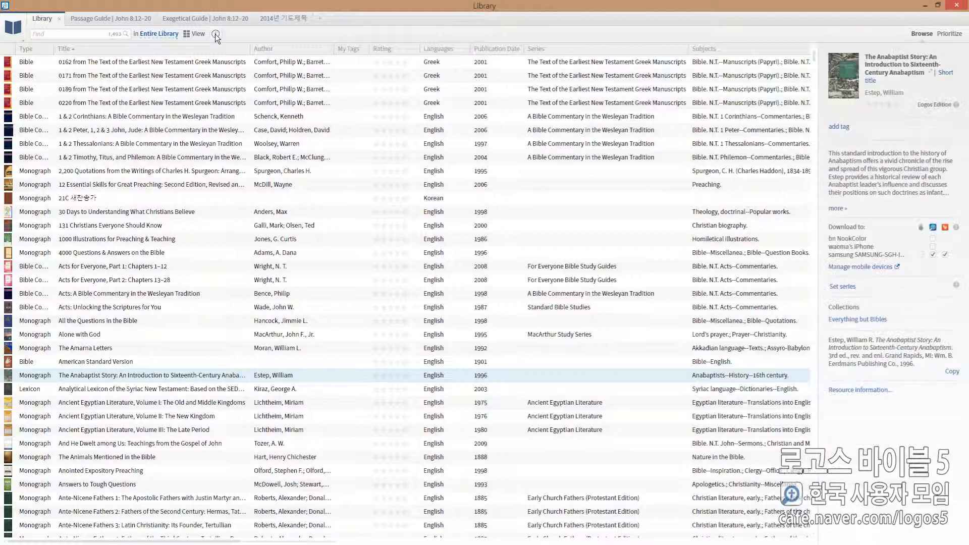
{"action": "left_click", "coordinate": [215, 34]}
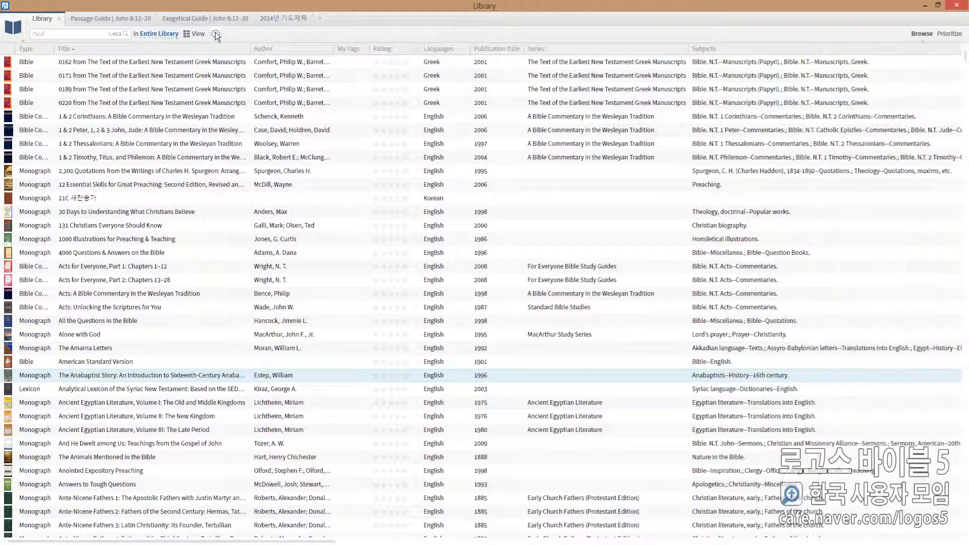
{"action": "left_click", "coordinate": [216, 35]}
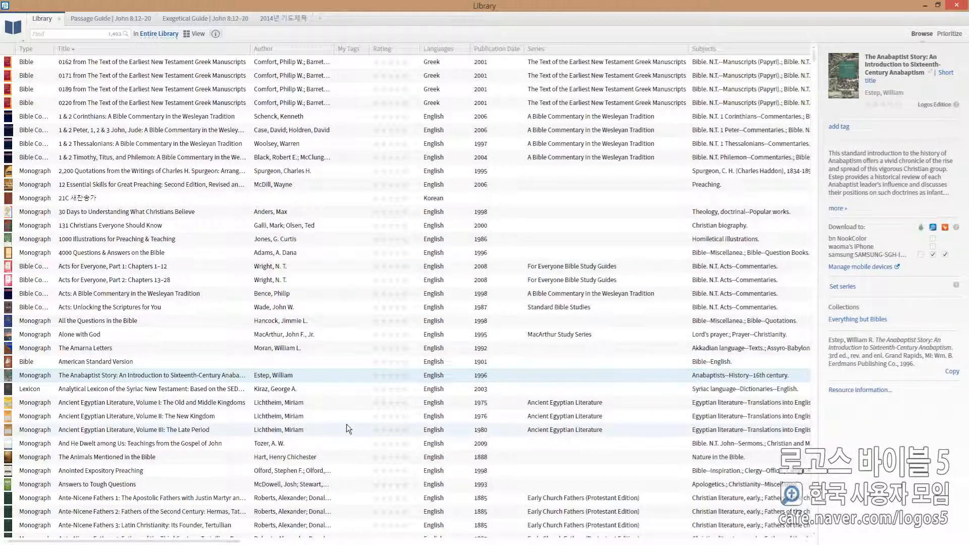
View the details of Ancient Egyptian Literature, Volume III, The Animals Mentioned in the Bible, and Ancient Egyptian Literature, Volume I
{"action": "left_click", "coordinate": [289, 432]}
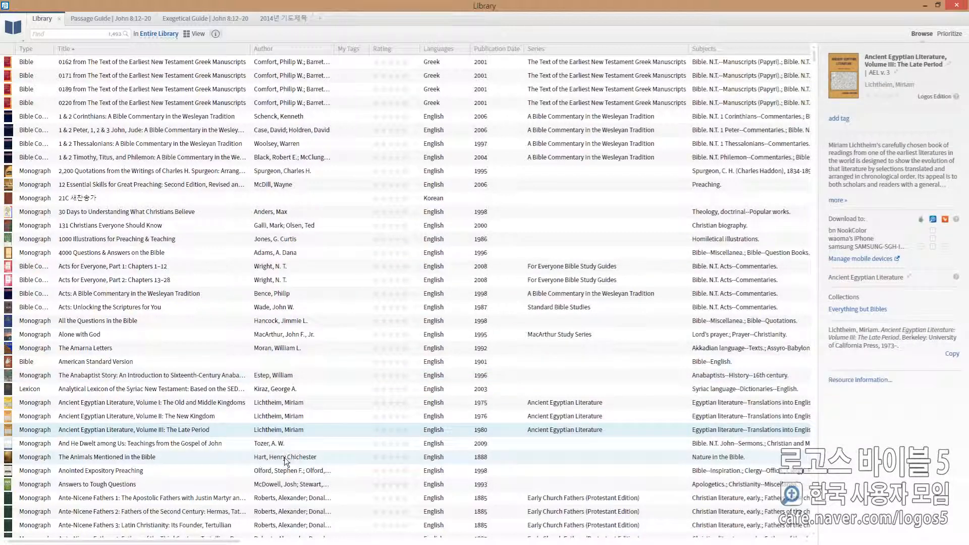
{"action": "left_click", "coordinate": [281, 446]}
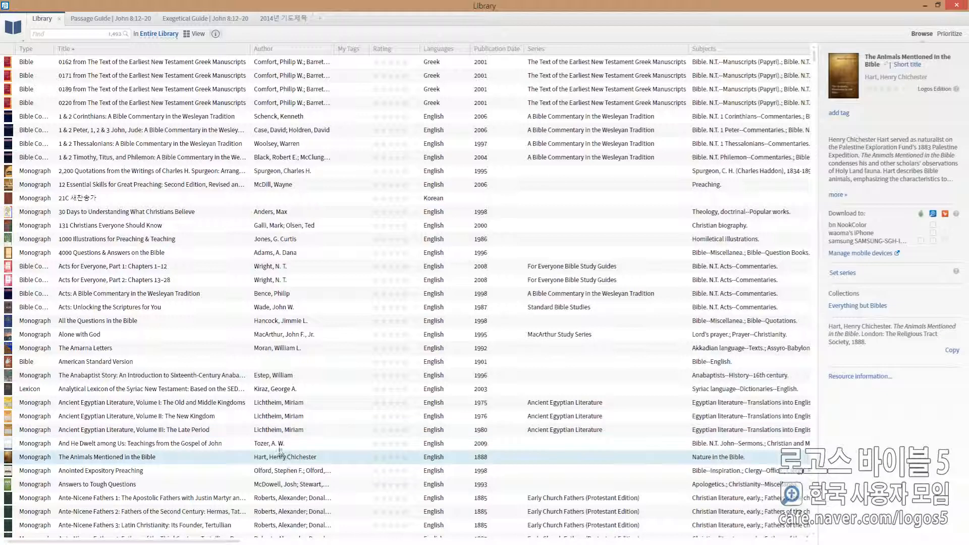
{"action": "left_click", "coordinate": [498, 404]}
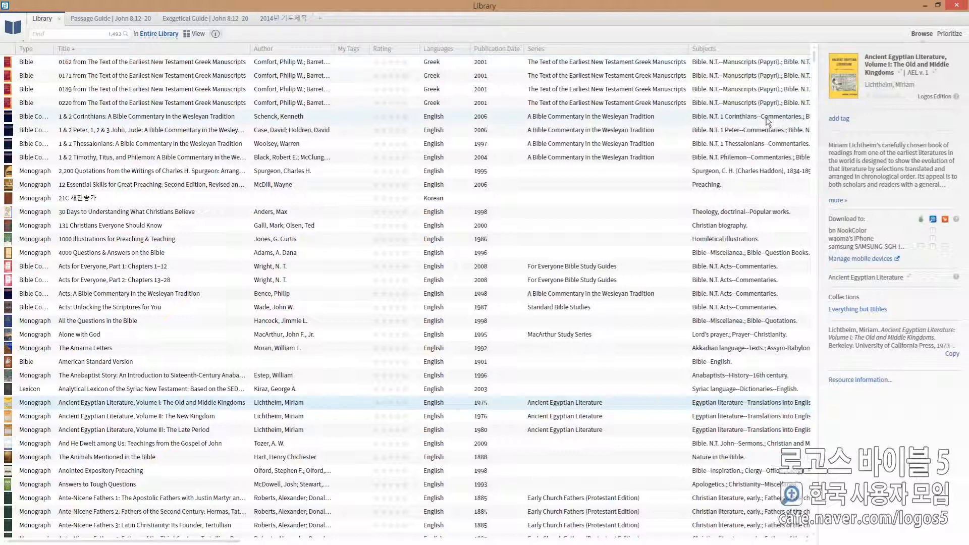
Open the list of prioritized resources beside the Library
{"action": "left_click", "coordinate": [951, 35]}
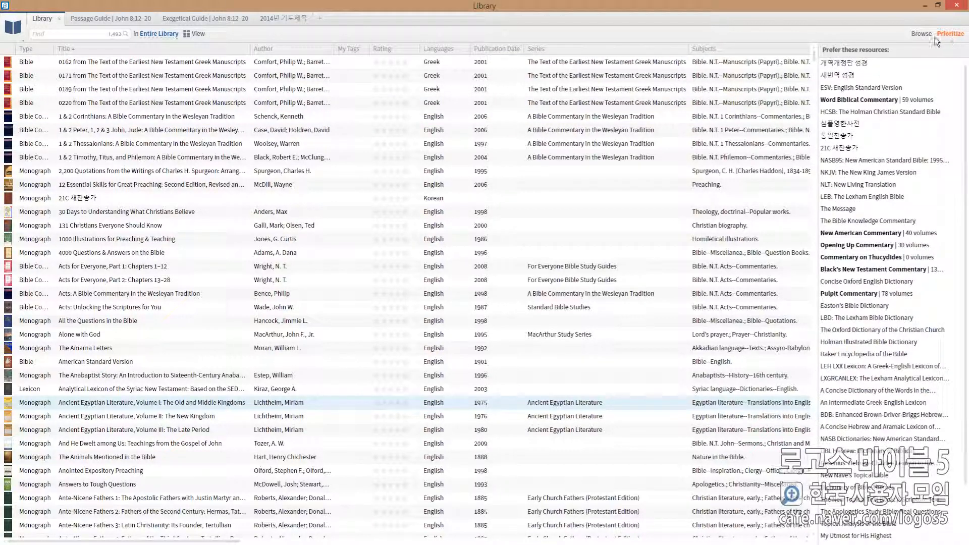